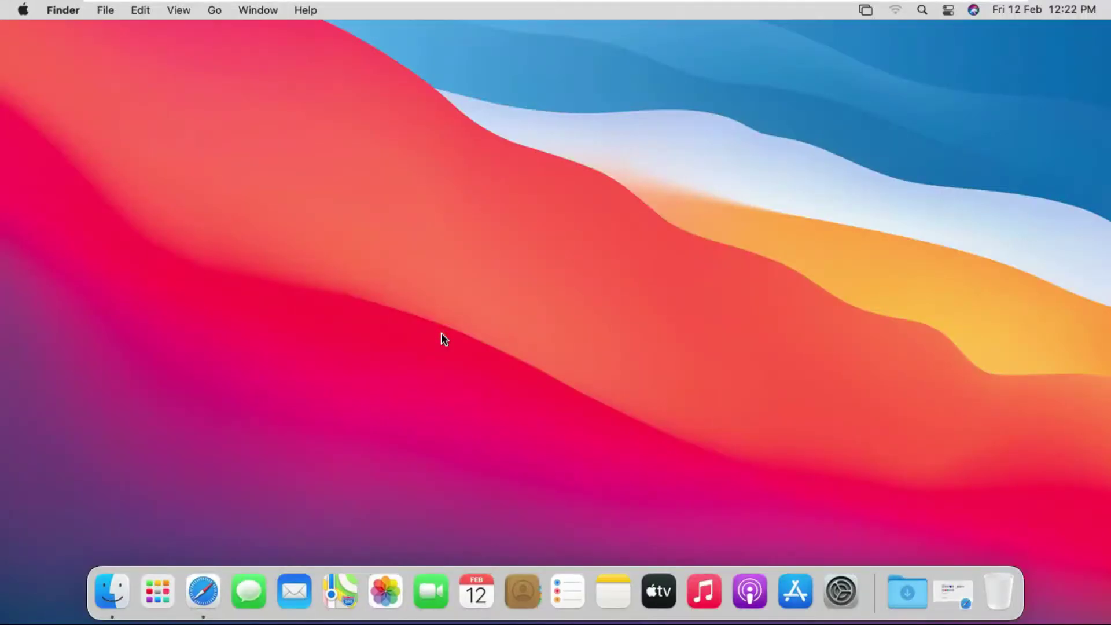
- Open Safari, load google.com, and search Google for 'download java'
{"action": "left_click", "coordinate": [206, 588]}
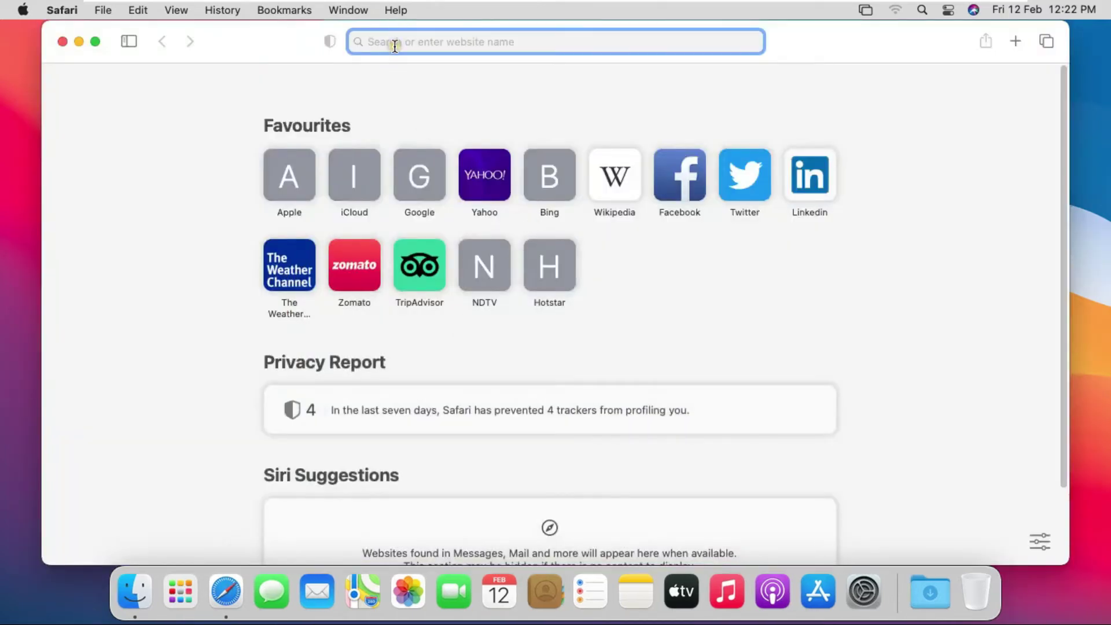
{"action": "type", "text": "google.com"}
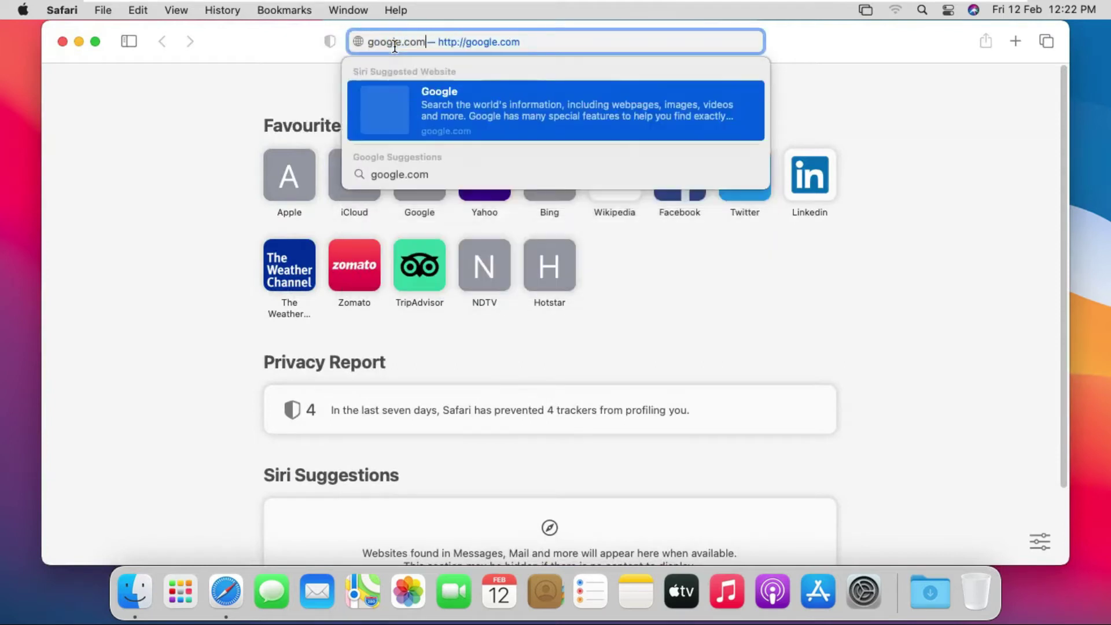
{"action": "key", "text": "Return"}
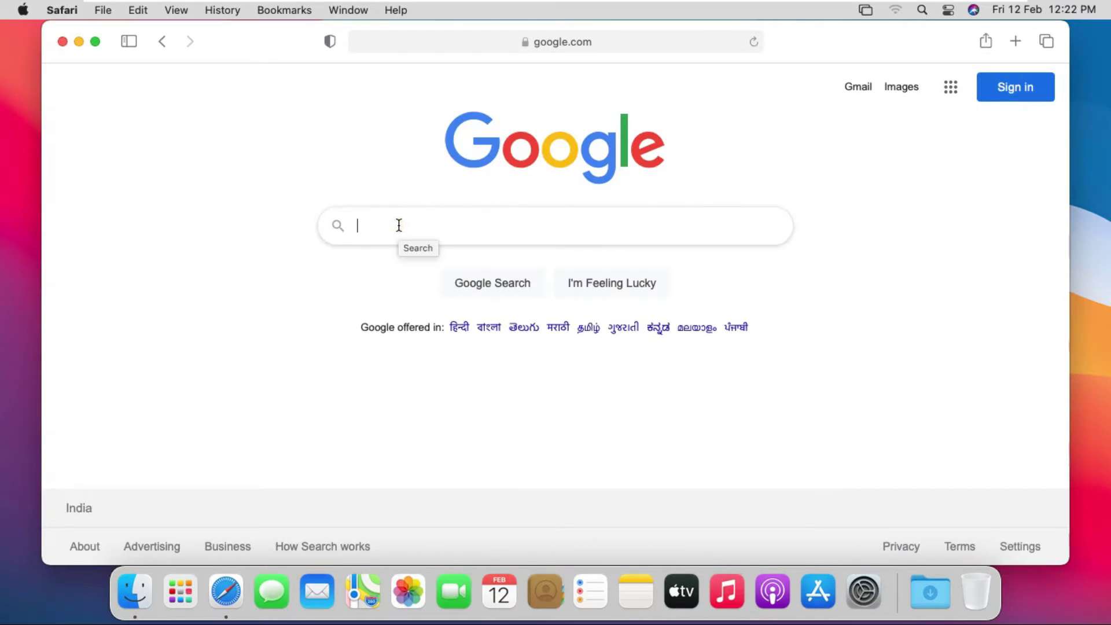
{"action": "type", "text": "download"}
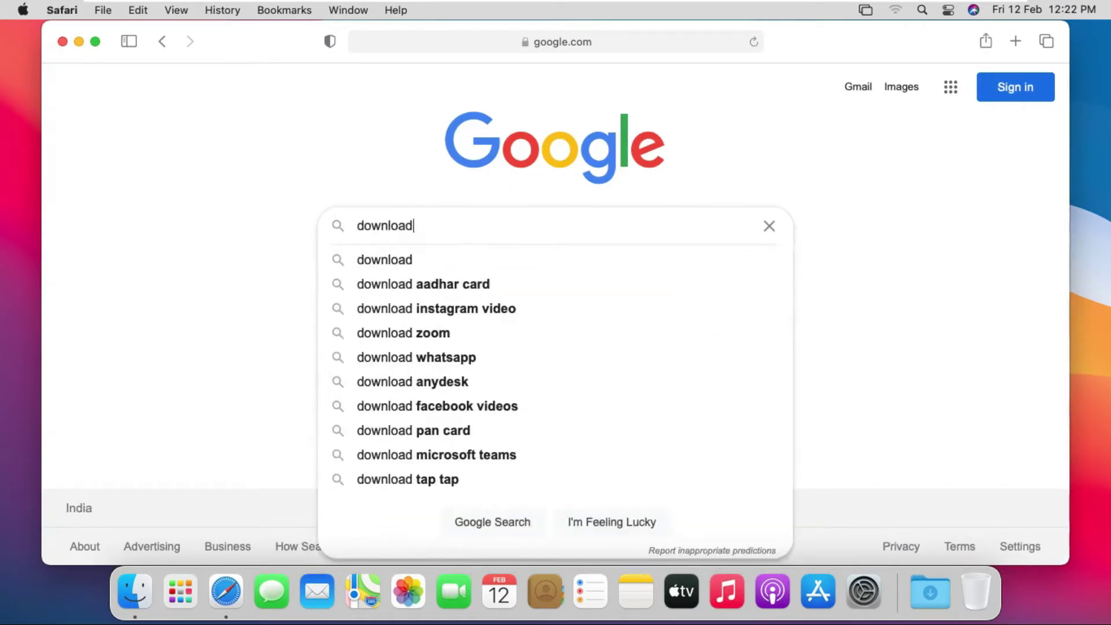
{"action": "type", "text": " java"}
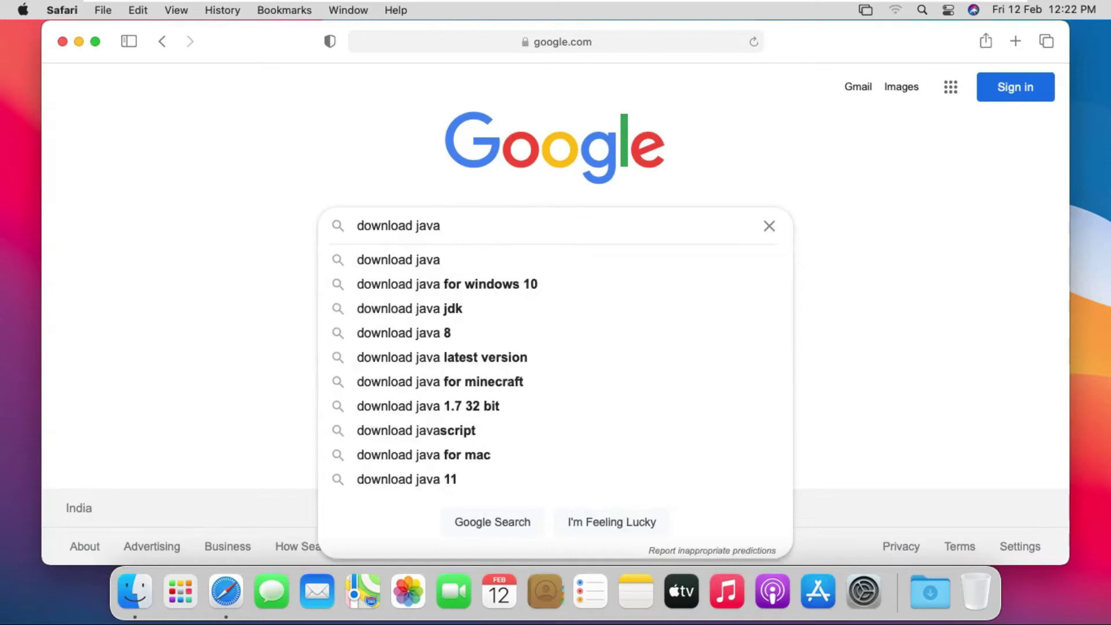
{"action": "key", "text": "Return"}
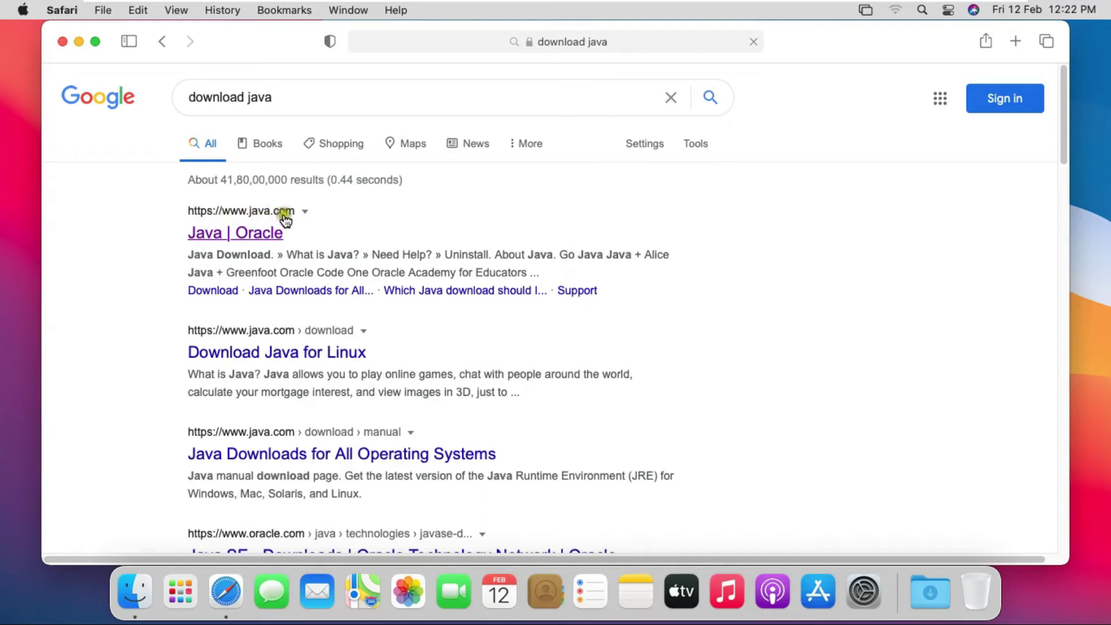
- From the Java | Oracle result, accept the license and allow the java.com download
{"action": "left_click", "coordinate": [213, 237]}
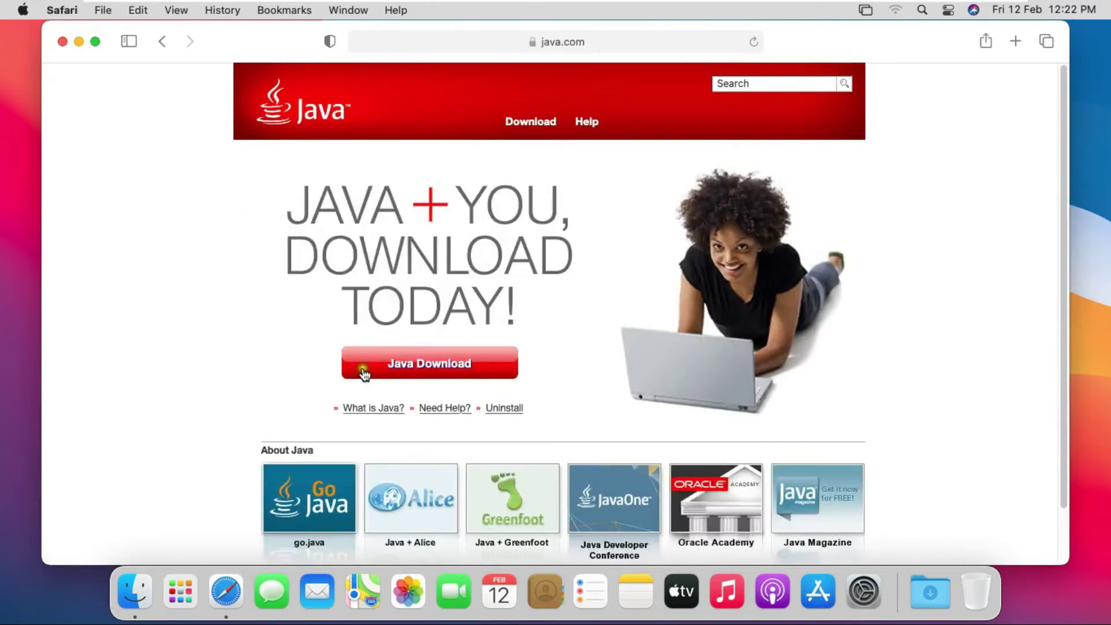
{"action": "left_click", "coordinate": [445, 364]}
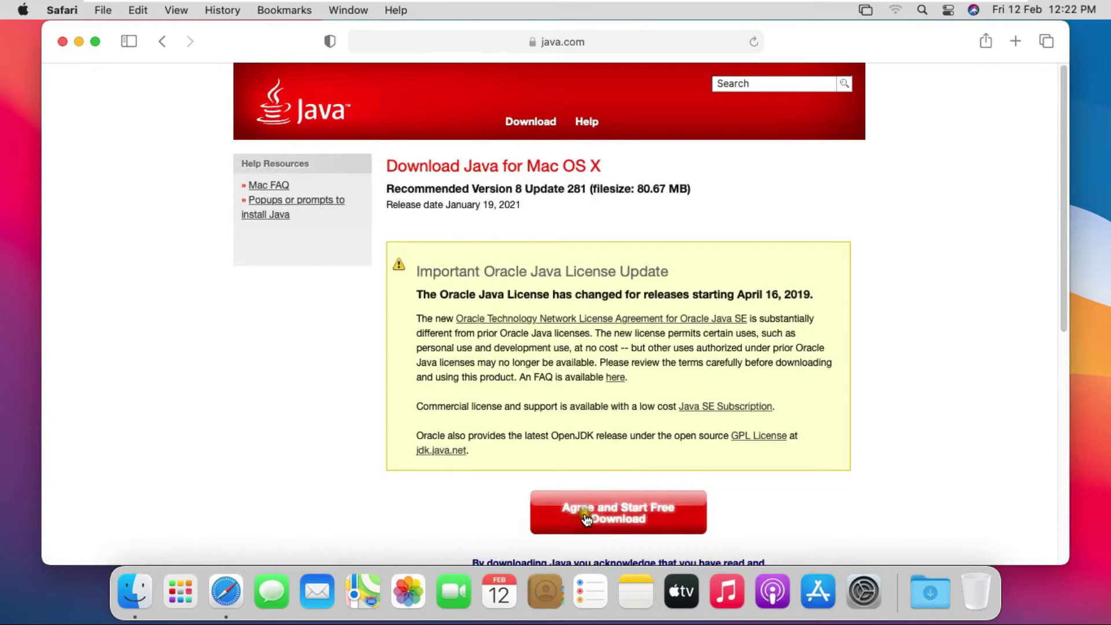
{"action": "left_click", "coordinate": [638, 516]}
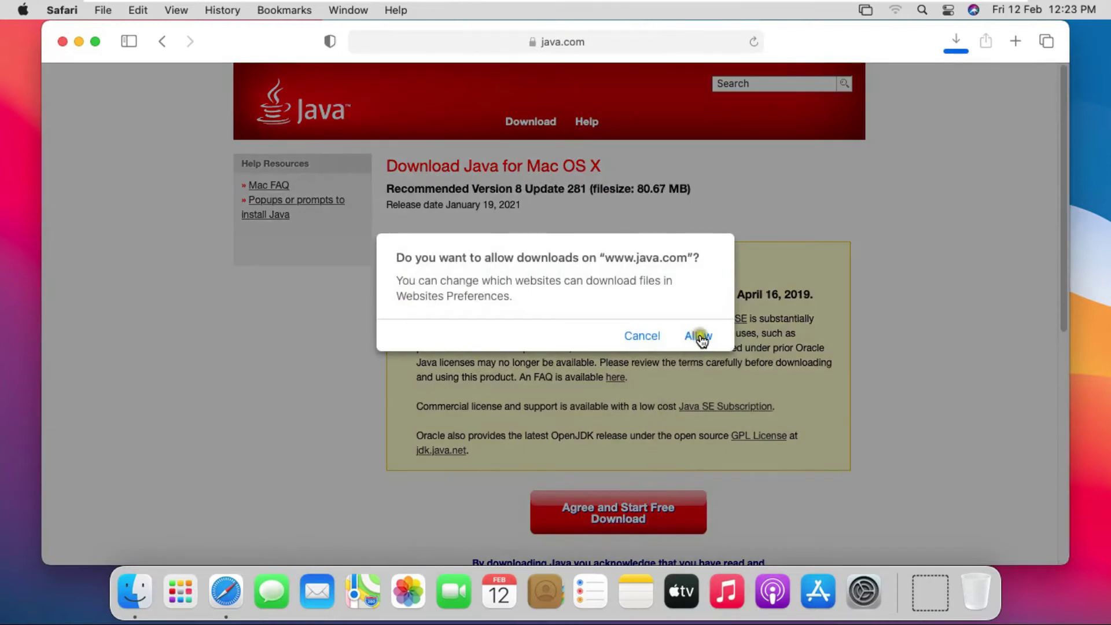
{"action": "left_click", "coordinate": [696, 335]}
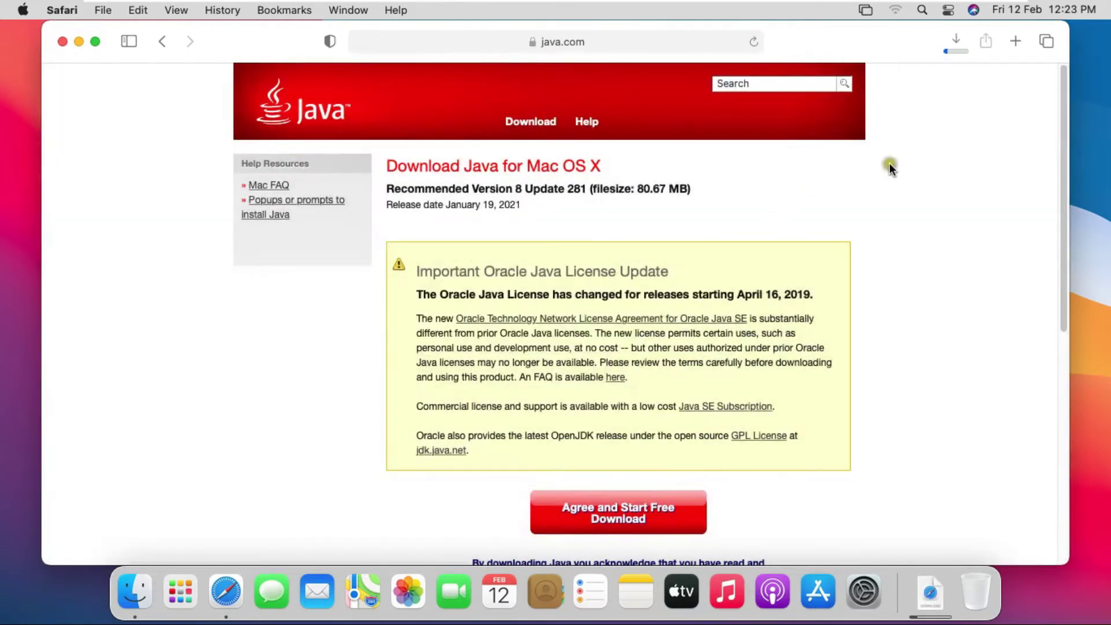
- Confirm jre-8u281-macosx-x64.dmg finished downloading and close the Safari window
{"action": "left_click", "coordinate": [957, 51]}
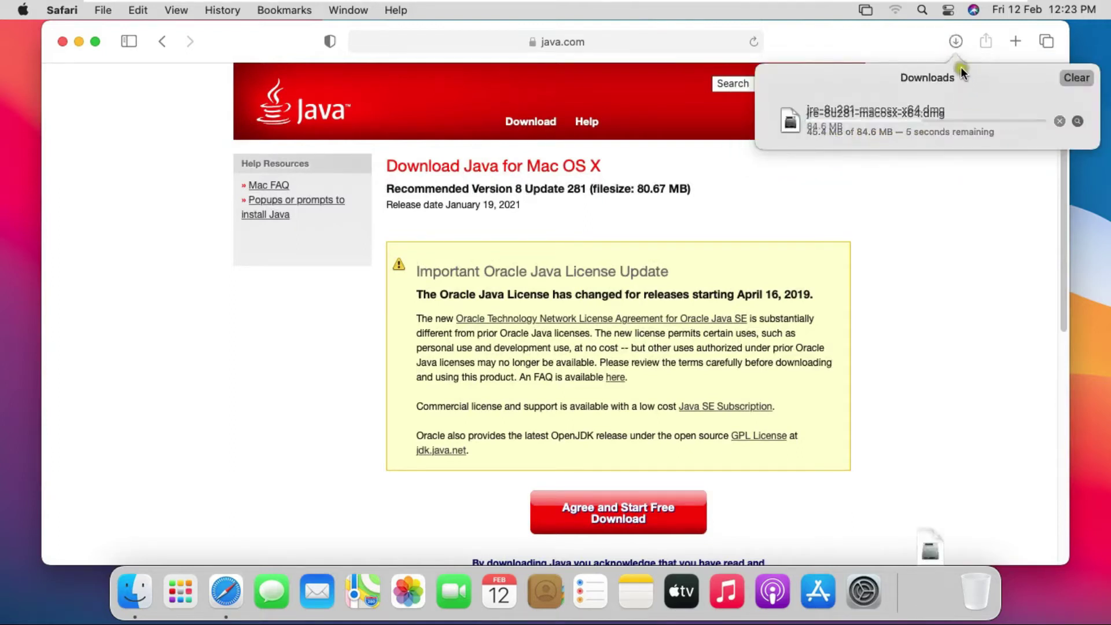
{"action": "left_click", "coordinate": [954, 45]}
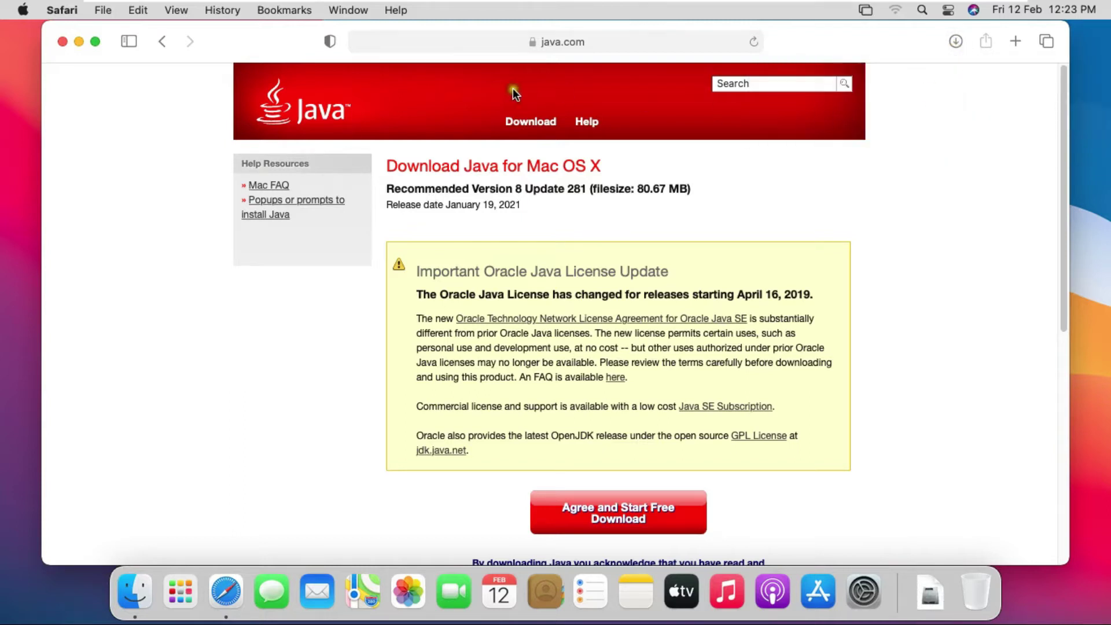
{"action": "left_click", "coordinate": [62, 40]}
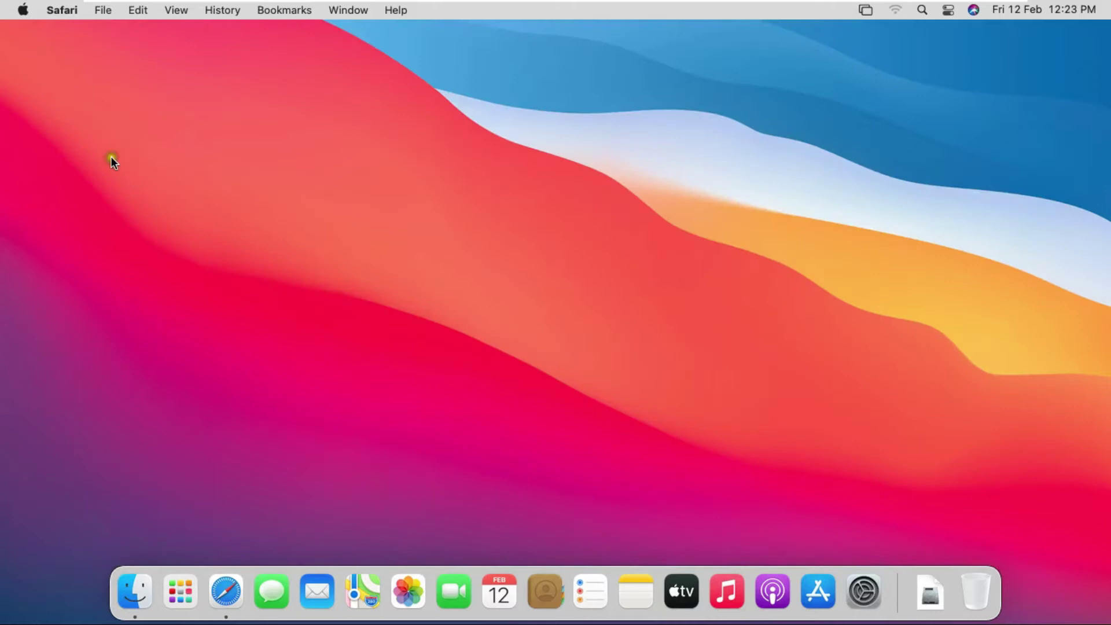
- Mount jre-8u281-macosx-x64.dmg from the Downloads folder using DiskImageMounter
{"action": "left_click", "coordinate": [135, 579]}
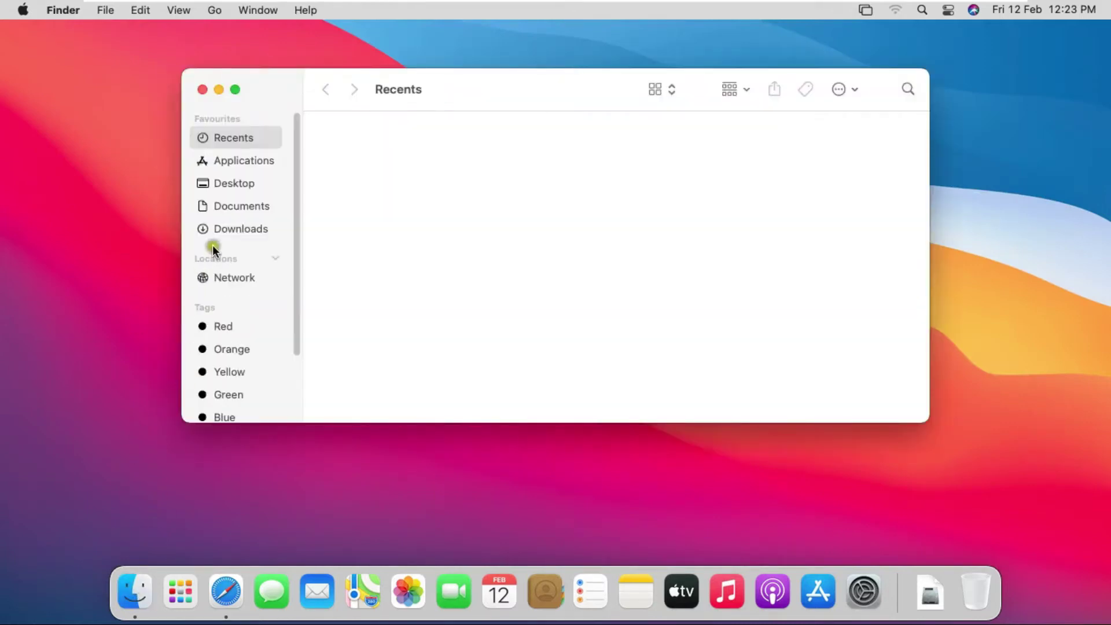
{"action": "left_click", "coordinate": [228, 229]}
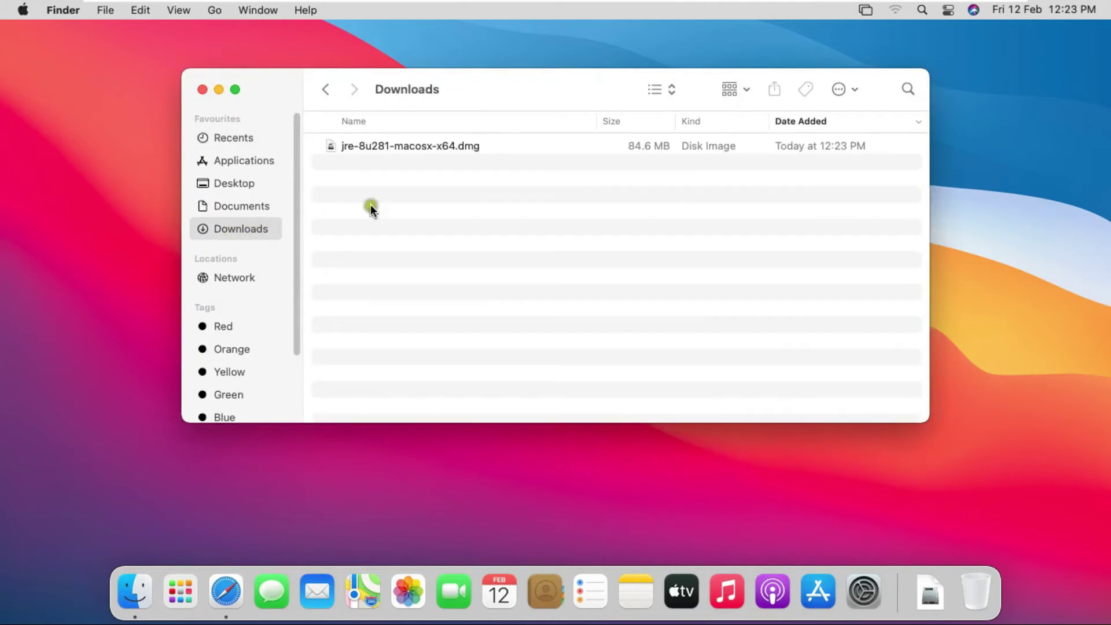
{"action": "left_click", "coordinate": [436, 151]}
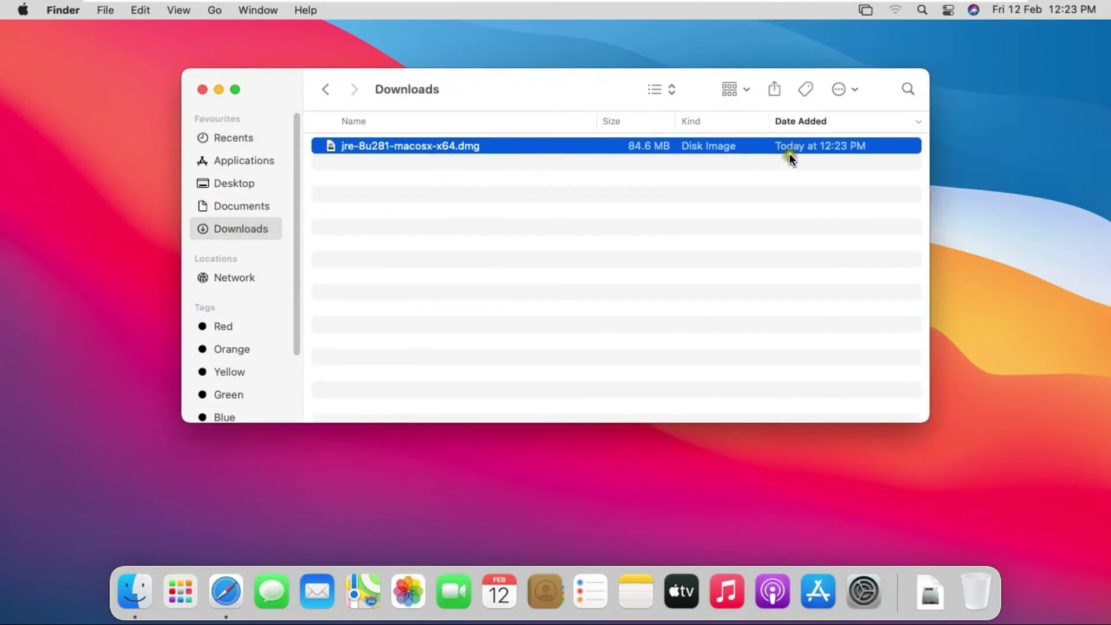
{"action": "right_click", "coordinate": [447, 144]}
{"action": "mouse_move", "coordinate": [496, 173]}
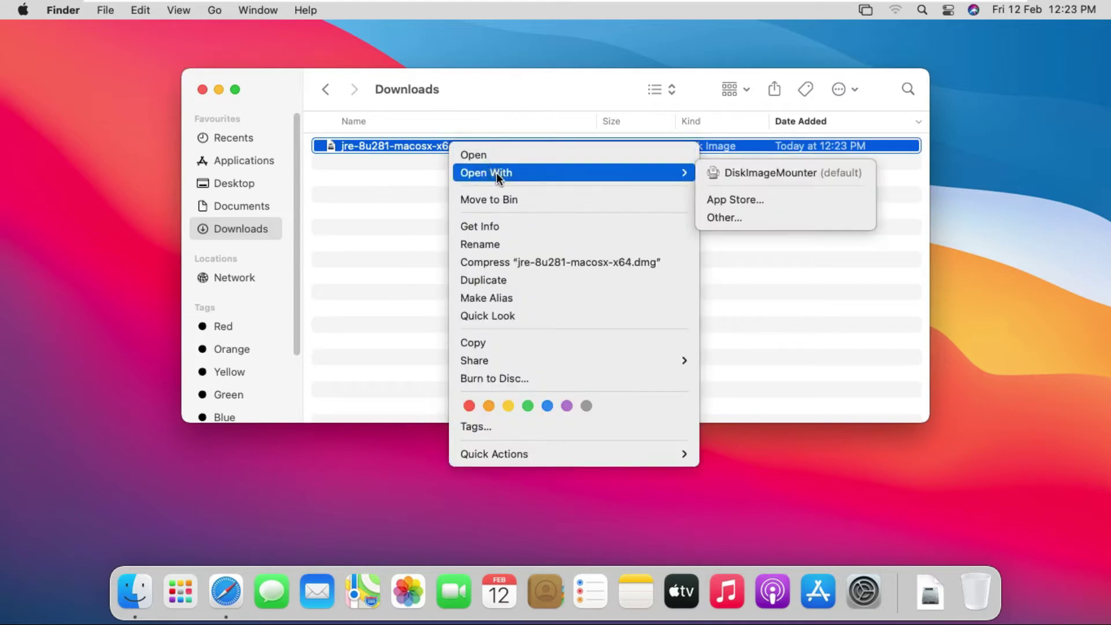
{"action": "left_click", "coordinate": [767, 174]}
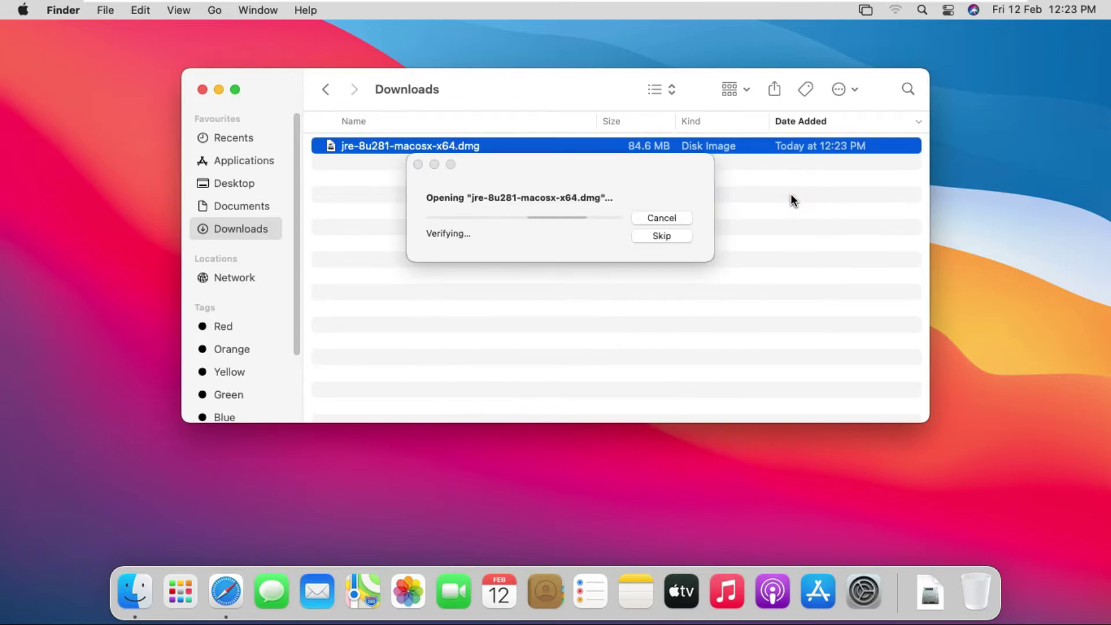
{"action": "left_click", "coordinate": [791, 187]}
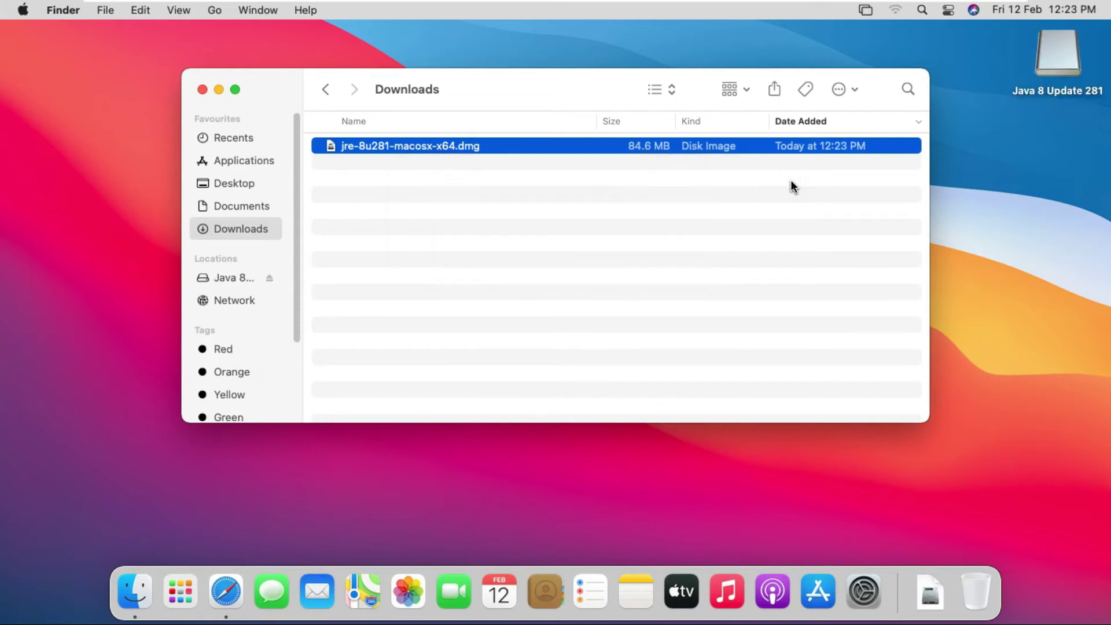
- Launch the Java 8 Update 281 package, confirm the internet-app warning, and enter the administrator password
{"action": "left_click", "coordinate": [779, 181]}
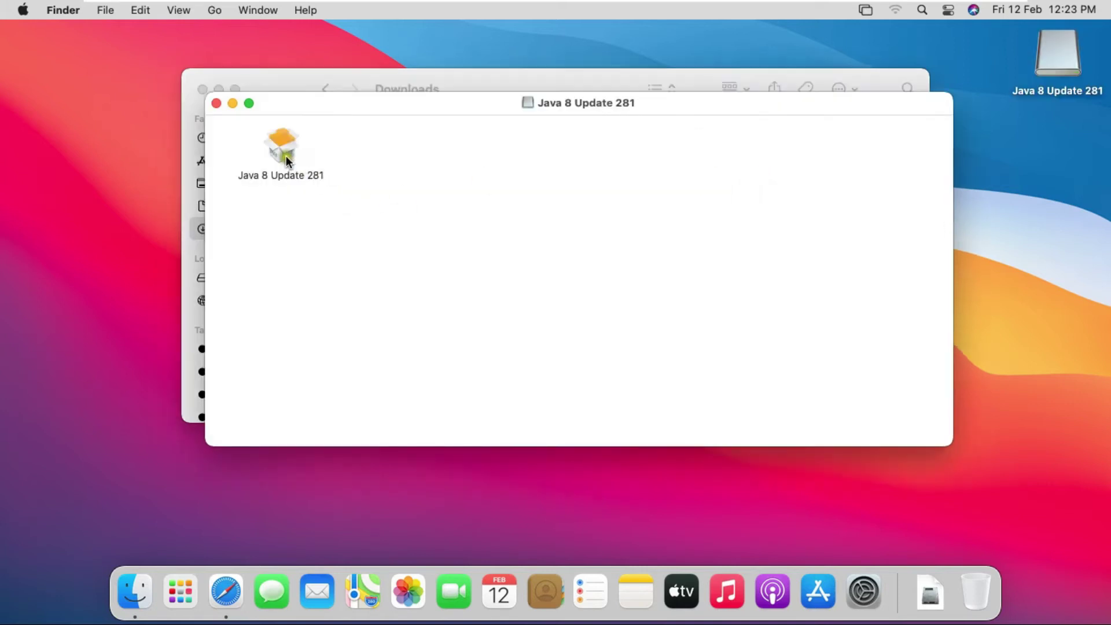
{"action": "left_click", "coordinate": [285, 150]}
{"action": "right_click", "coordinate": [286, 149]}
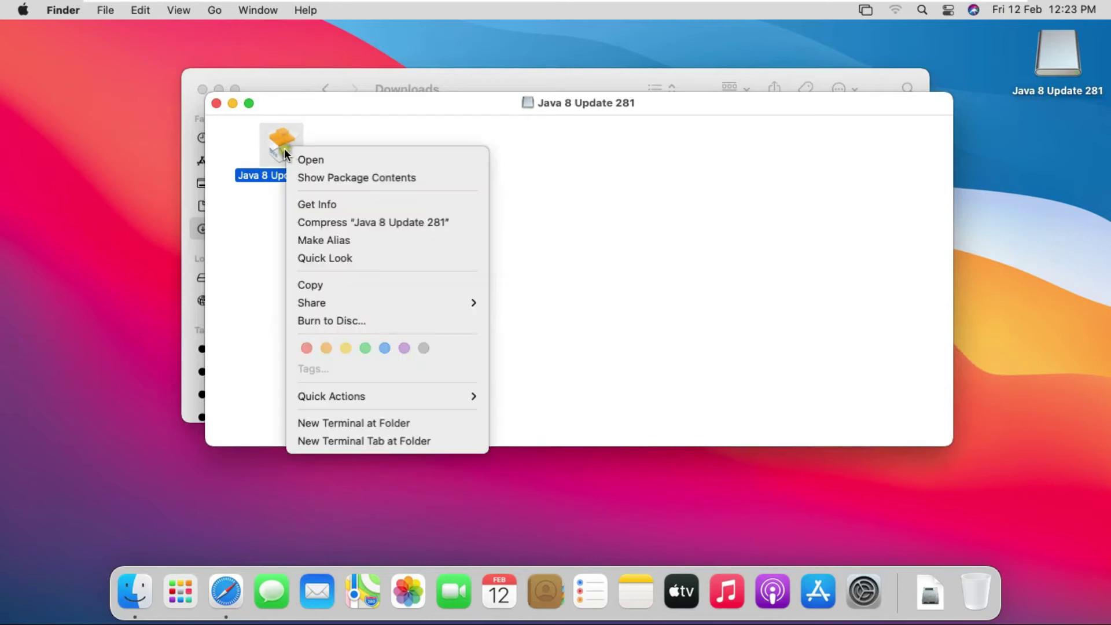
{"action": "left_click", "coordinate": [323, 159]}
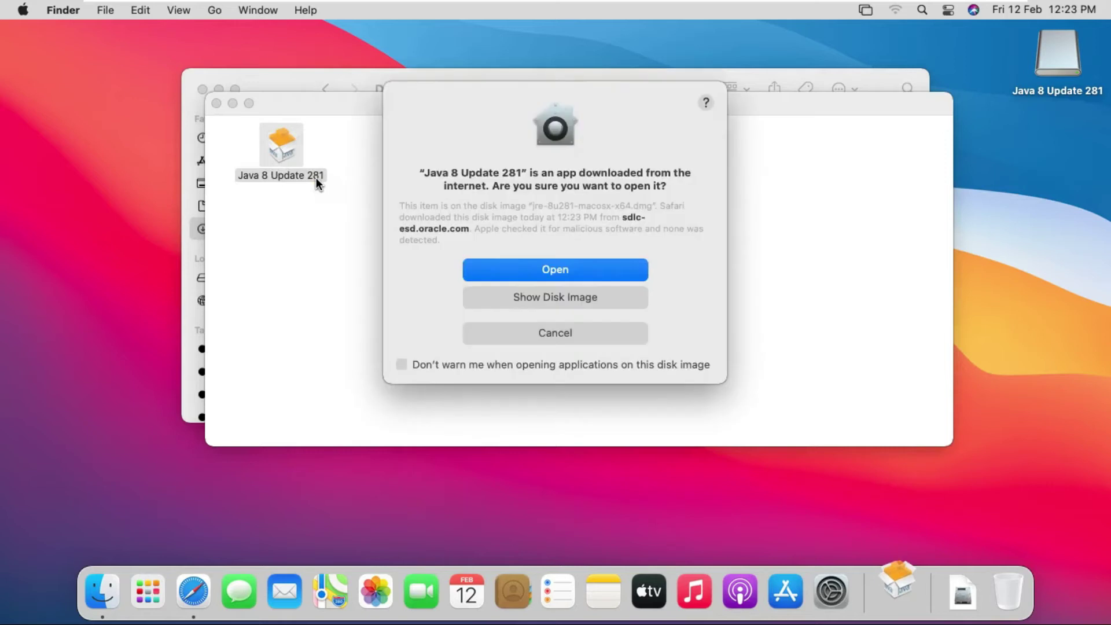
{"action": "left_click", "coordinate": [564, 272]}
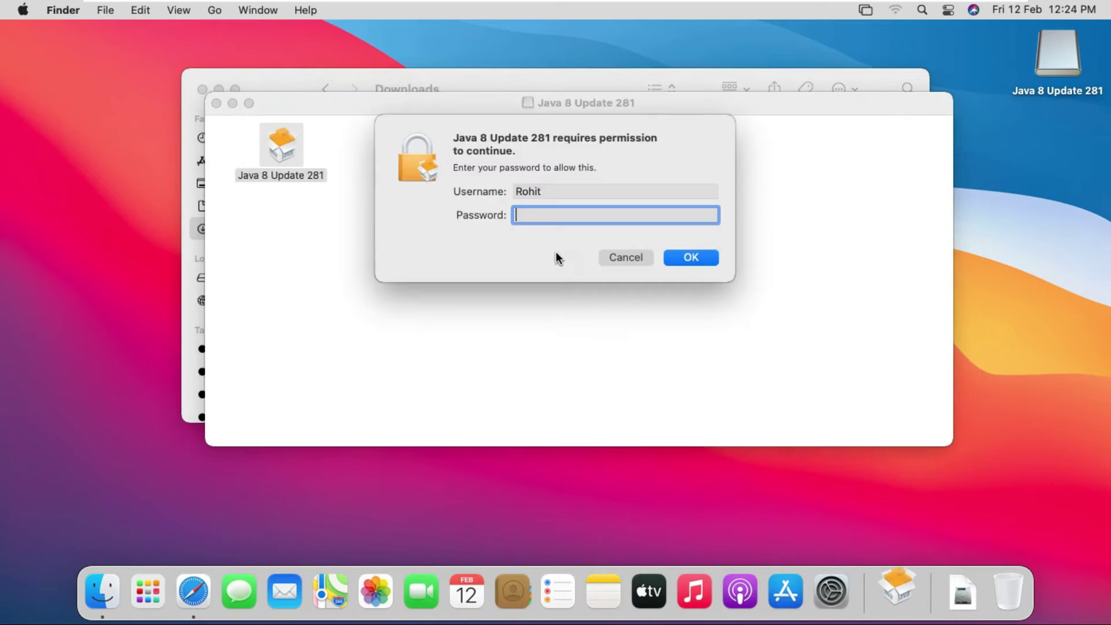
{"action": "type", "text": "*******"}
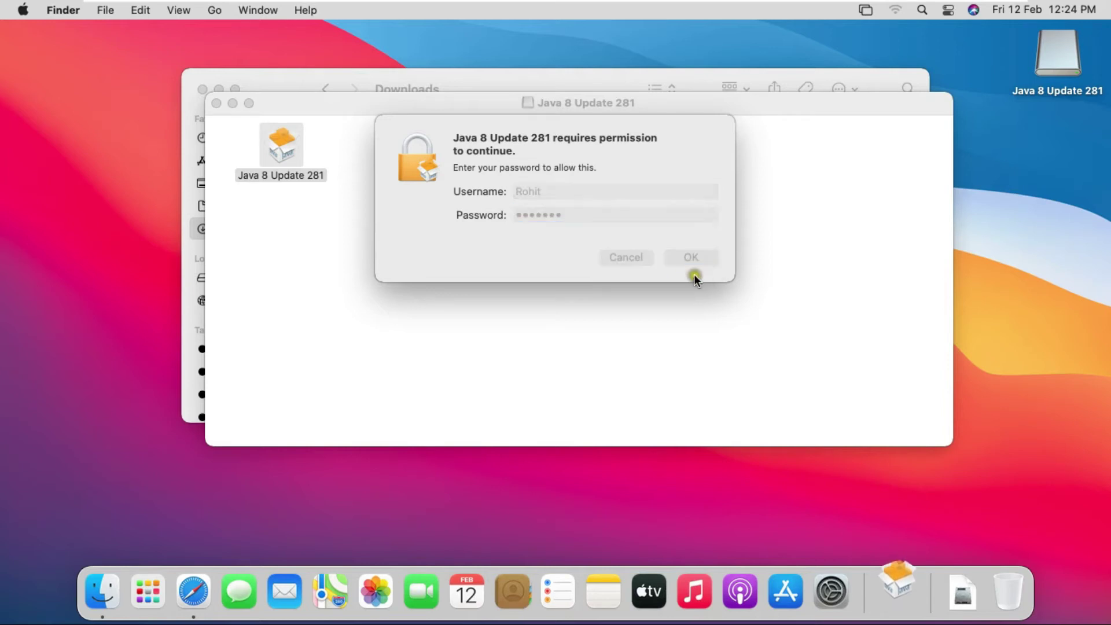
{"action": "left_click", "coordinate": [689, 257]}
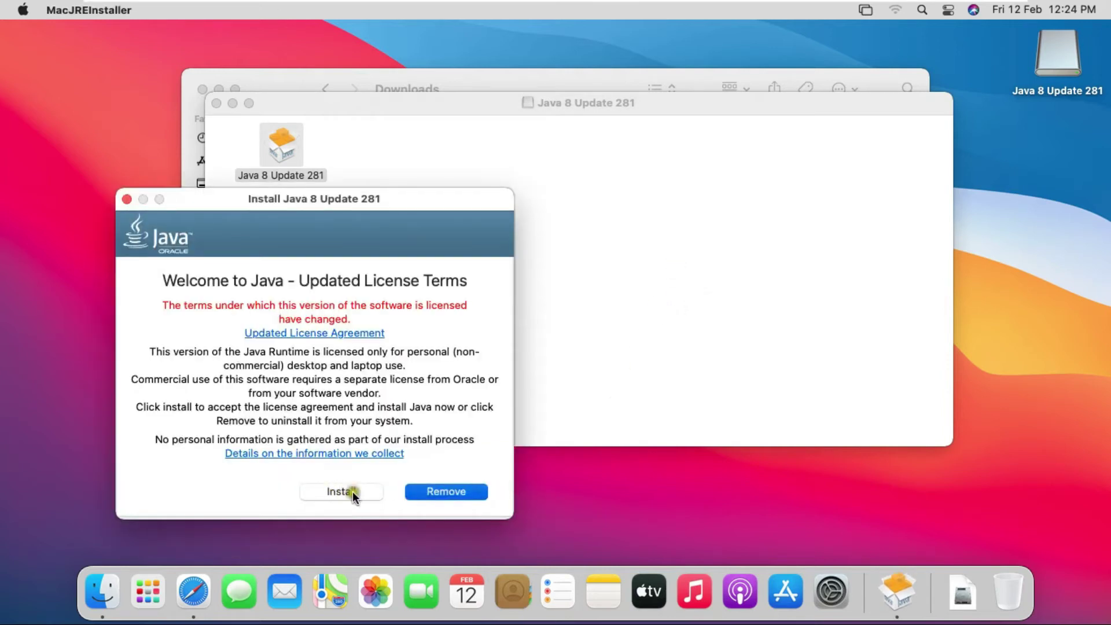
- Accept the license terms and install Java 8 Update 281
{"action": "left_click", "coordinate": [350, 490]}
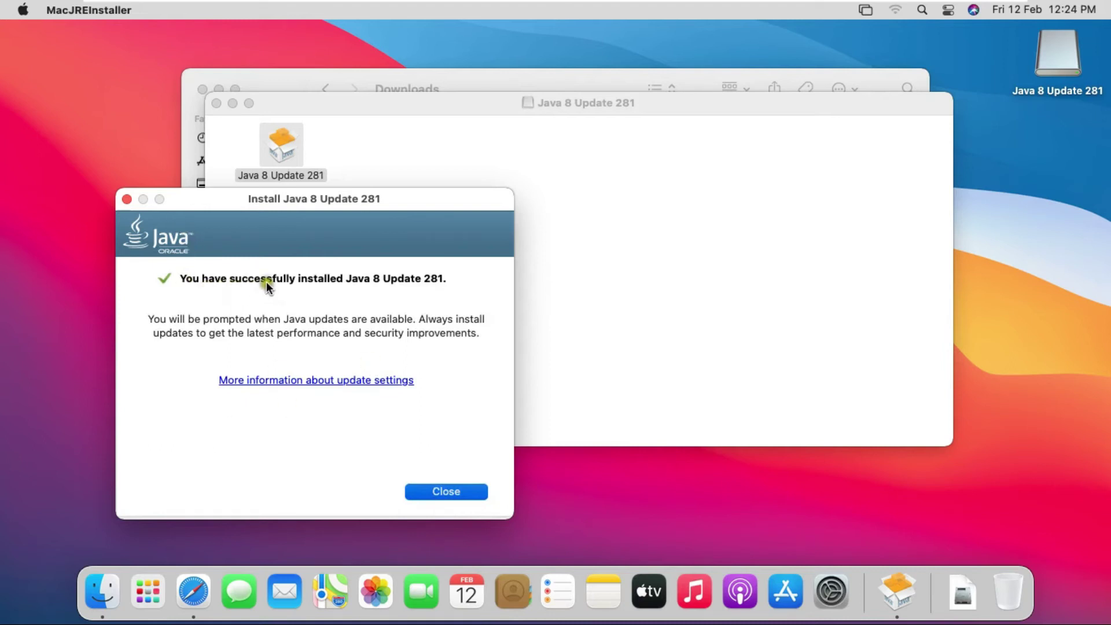
- Dismiss the finished Java installer and close the Java volume and Downloads windows
{"action": "left_click", "coordinate": [451, 491]}
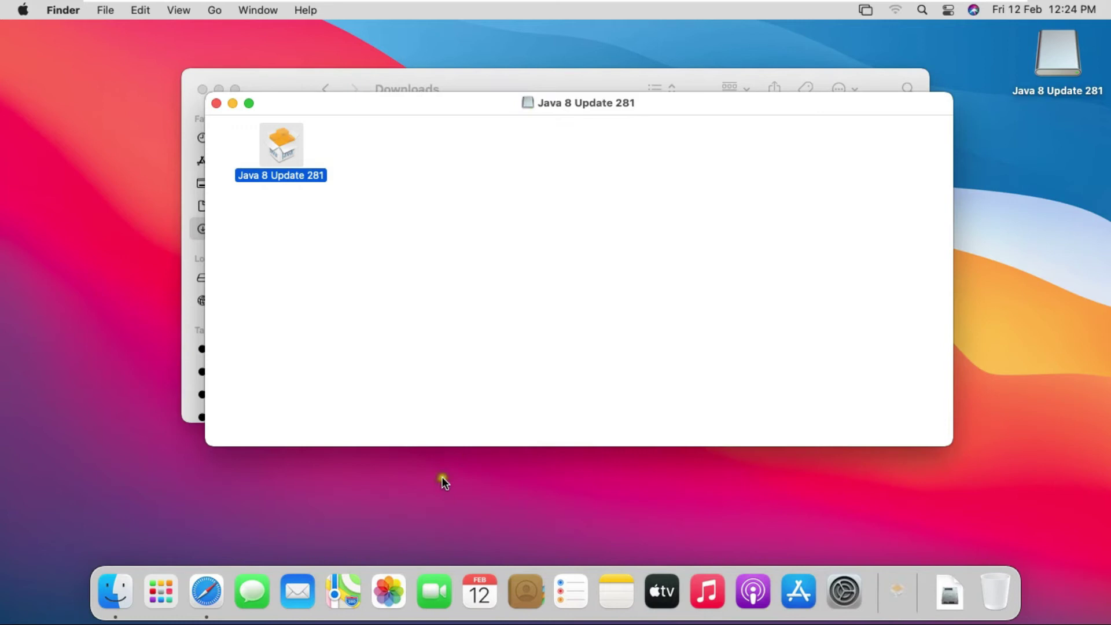
{"action": "left_click", "coordinate": [217, 103]}
{"action": "left_click", "coordinate": [202, 89]}
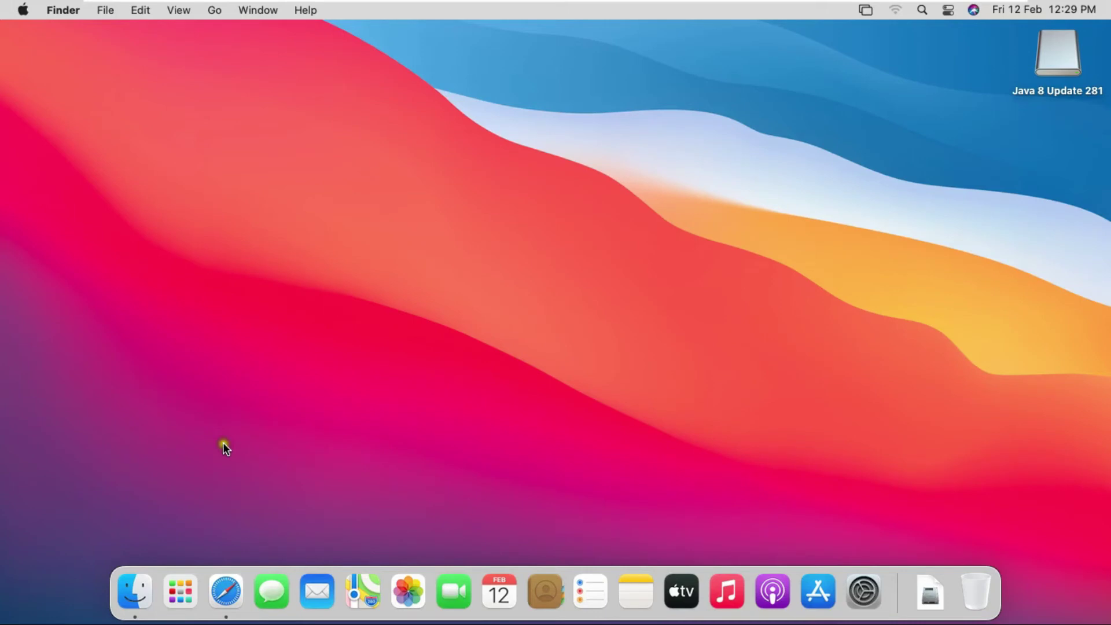
- Reopen Safari, search Google for 'download python', and open the python.org download page
{"action": "left_click", "coordinate": [226, 590]}
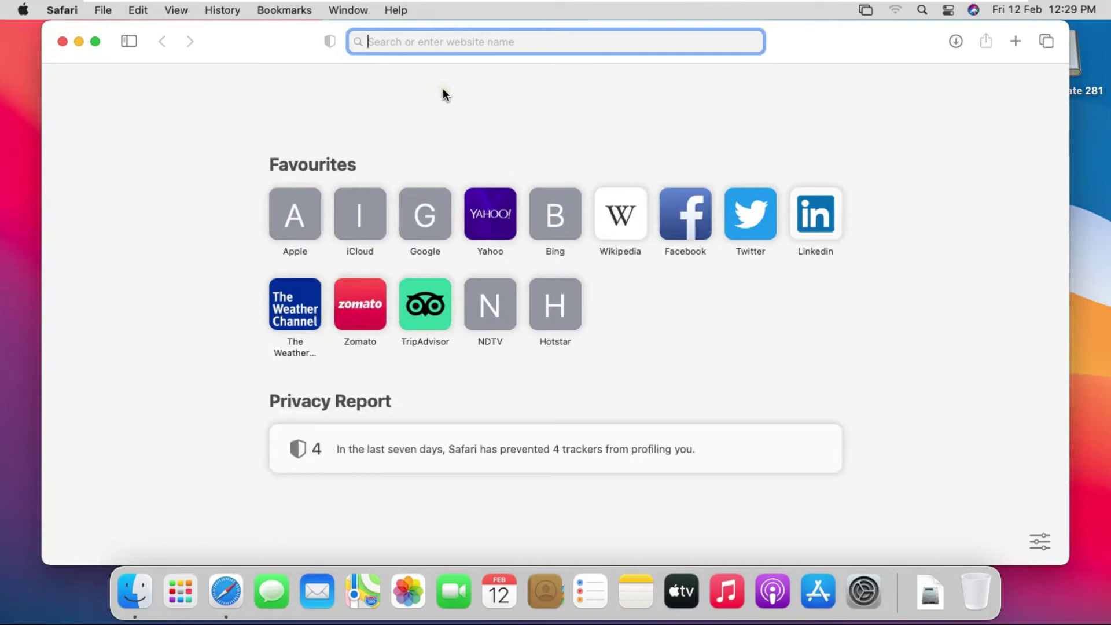
{"action": "type", "text": "google.com"}
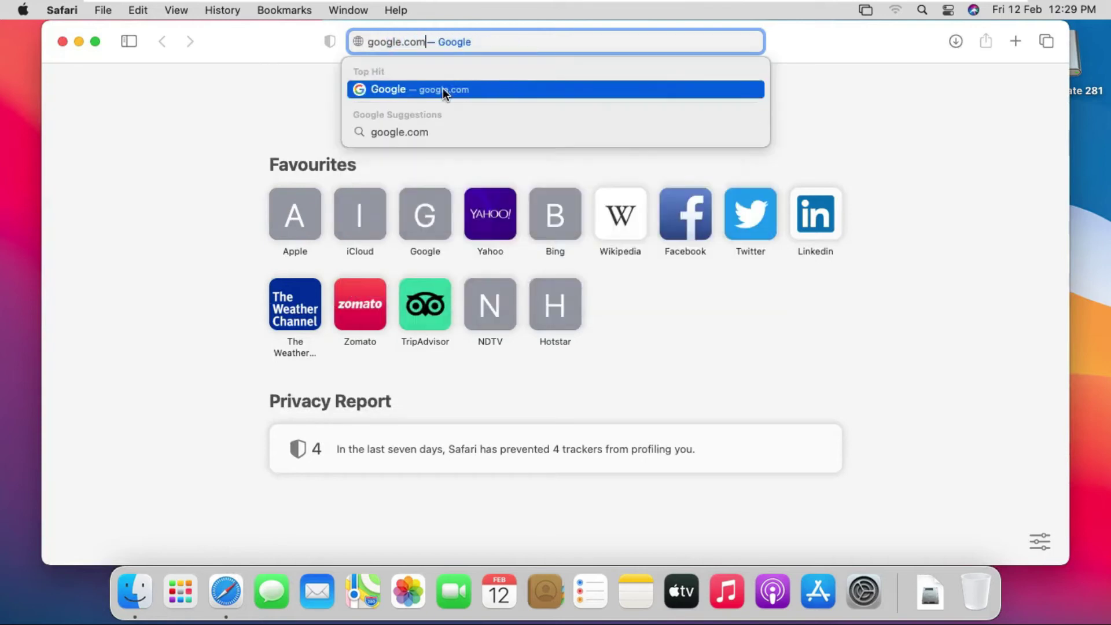
{"action": "key", "text": "Return"}
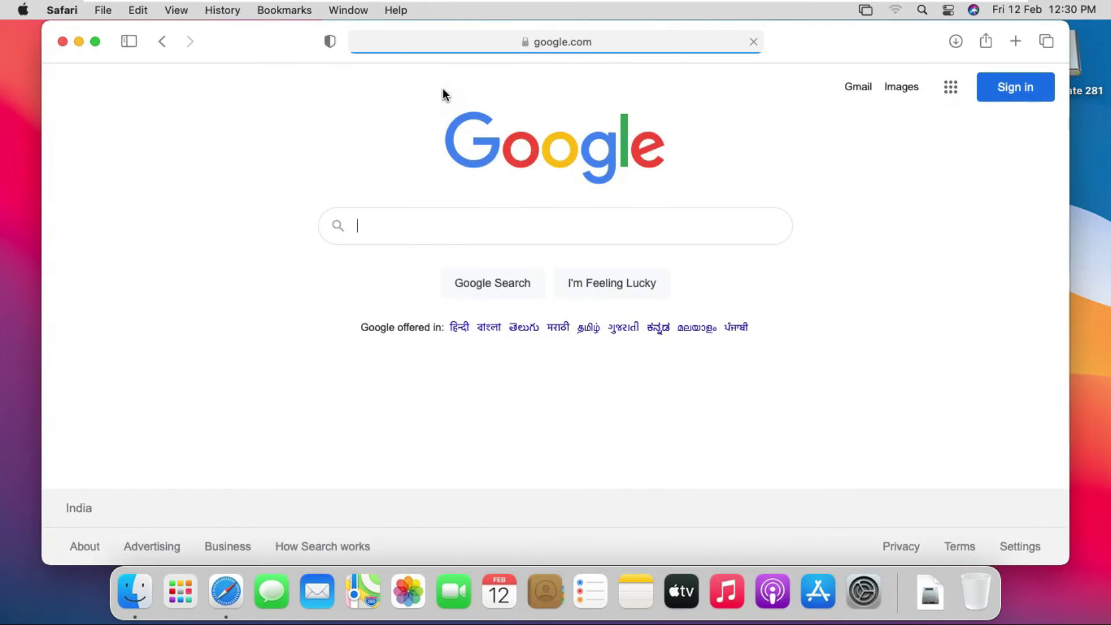
{"action": "type", "text": "donwlod"}
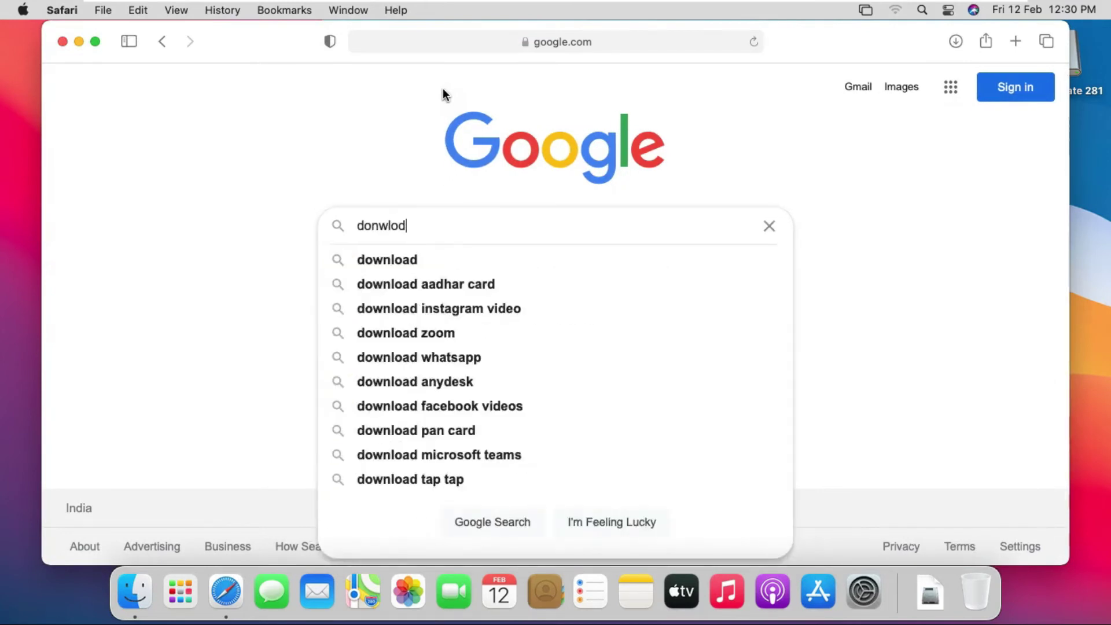
{"action": "key", "text": "BackSpace"}
{"action": "key", "text": "BackSpace"}
{"action": "type", "text": "oad python"}
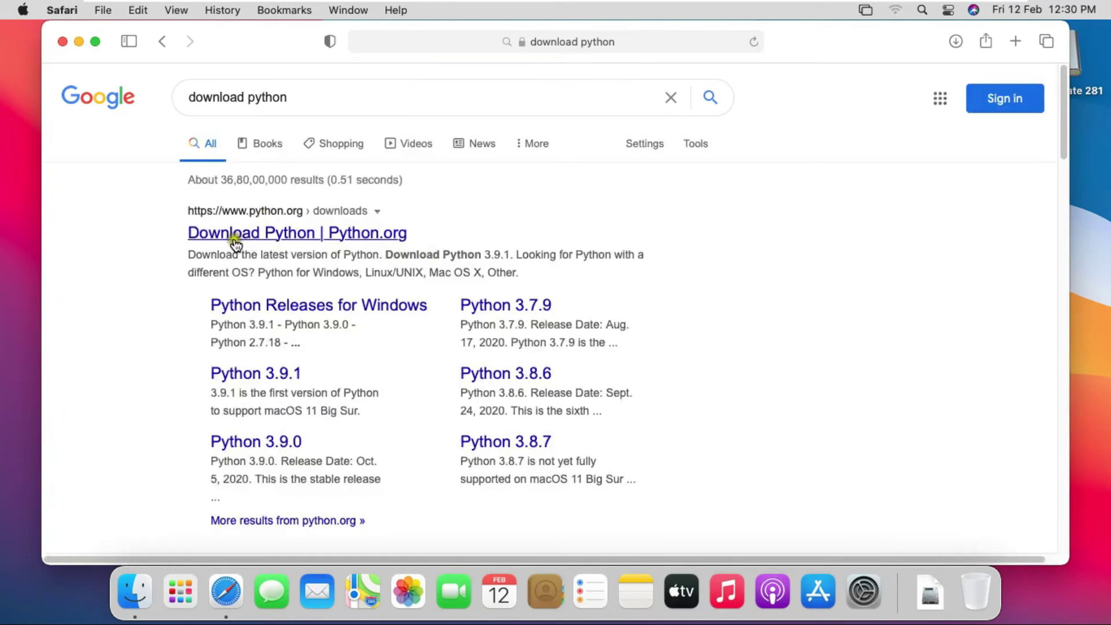
{"action": "left_click", "coordinate": [302, 237]}
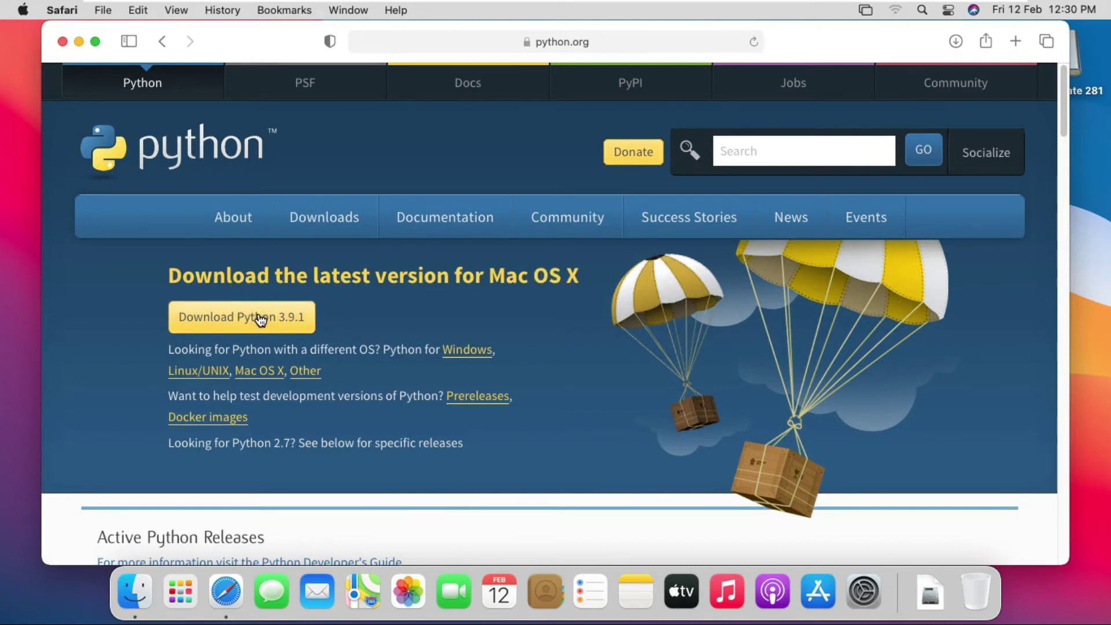
- Download python-3.9.1-macosx10.9.pkg (29.8 MB), allowing python.org downloads, then close Safari
{"action": "left_click", "coordinate": [253, 317]}
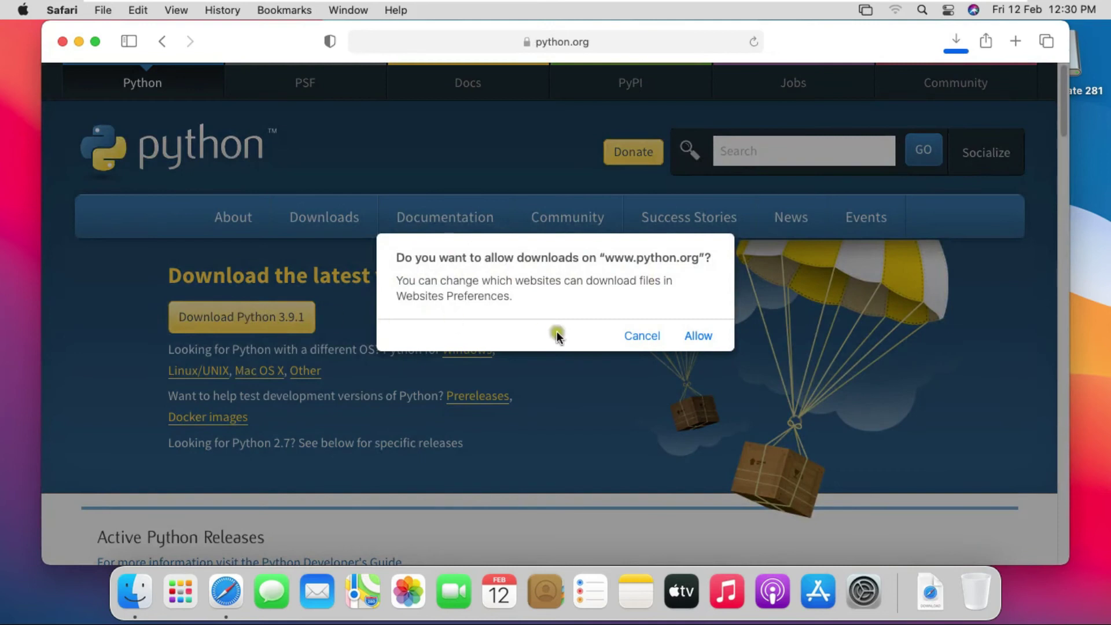
{"action": "left_click", "coordinate": [698, 336]}
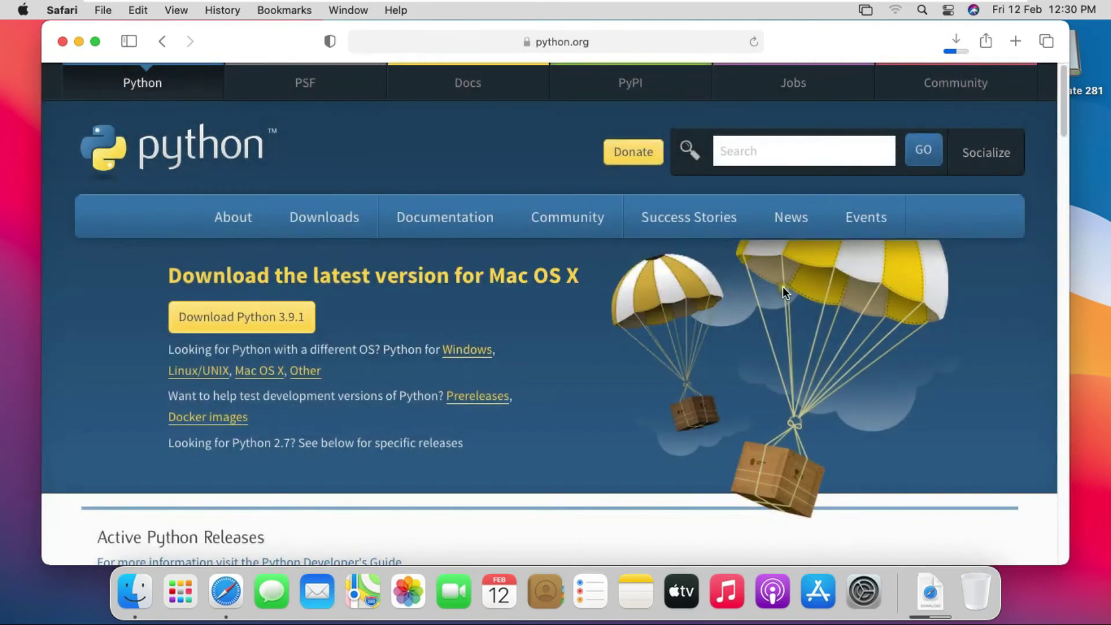
{"action": "left_click", "coordinate": [957, 41]}
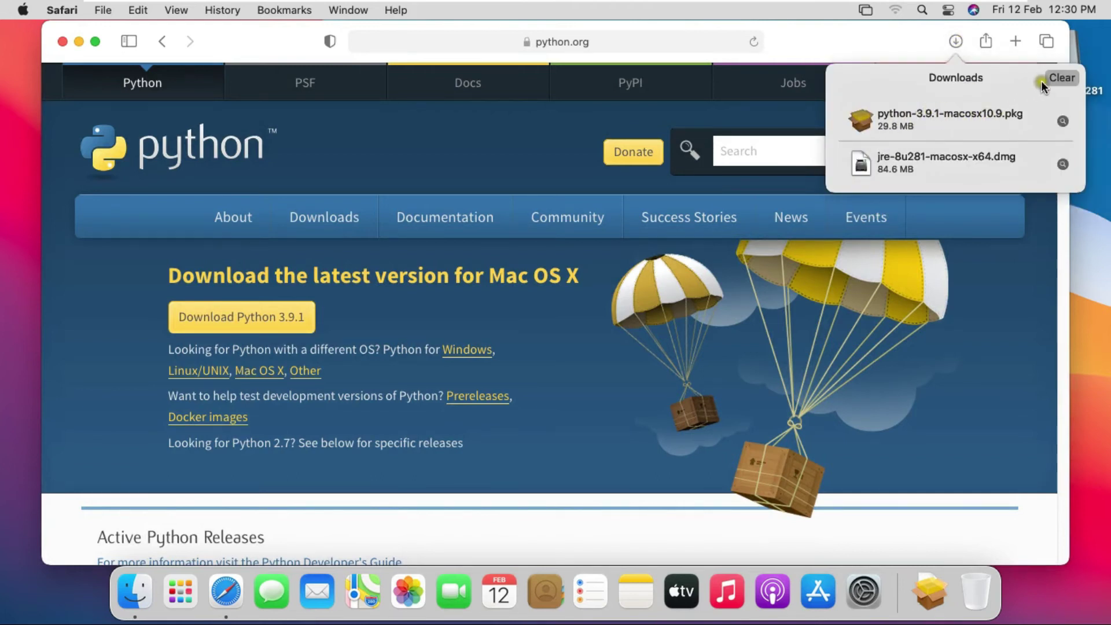
{"action": "left_click", "coordinate": [857, 42]}
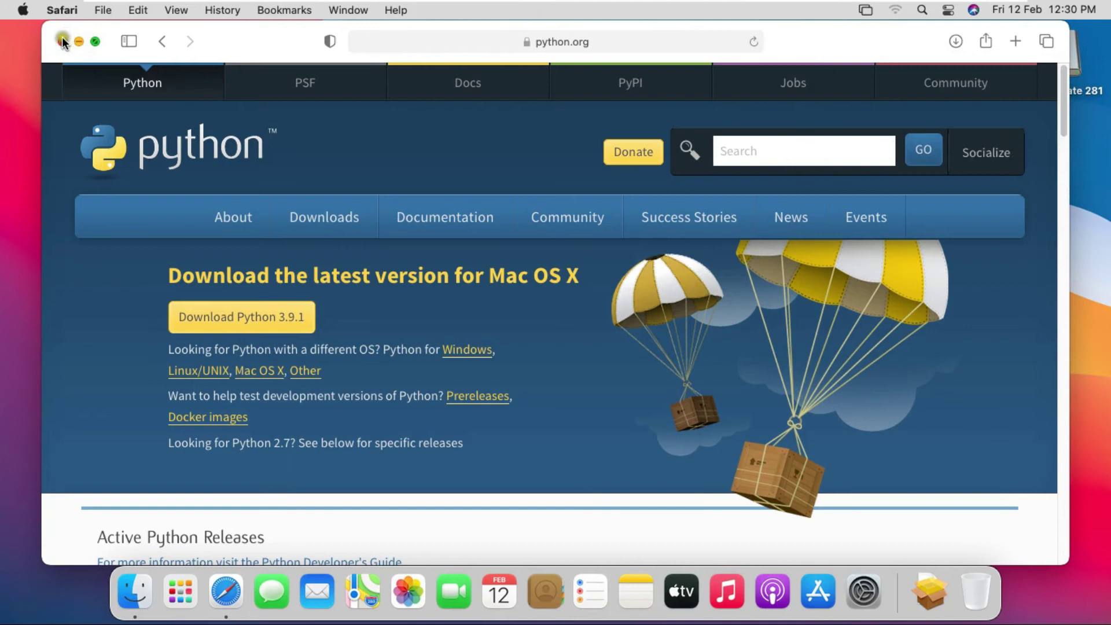
{"action": "left_click", "coordinate": [62, 41]}
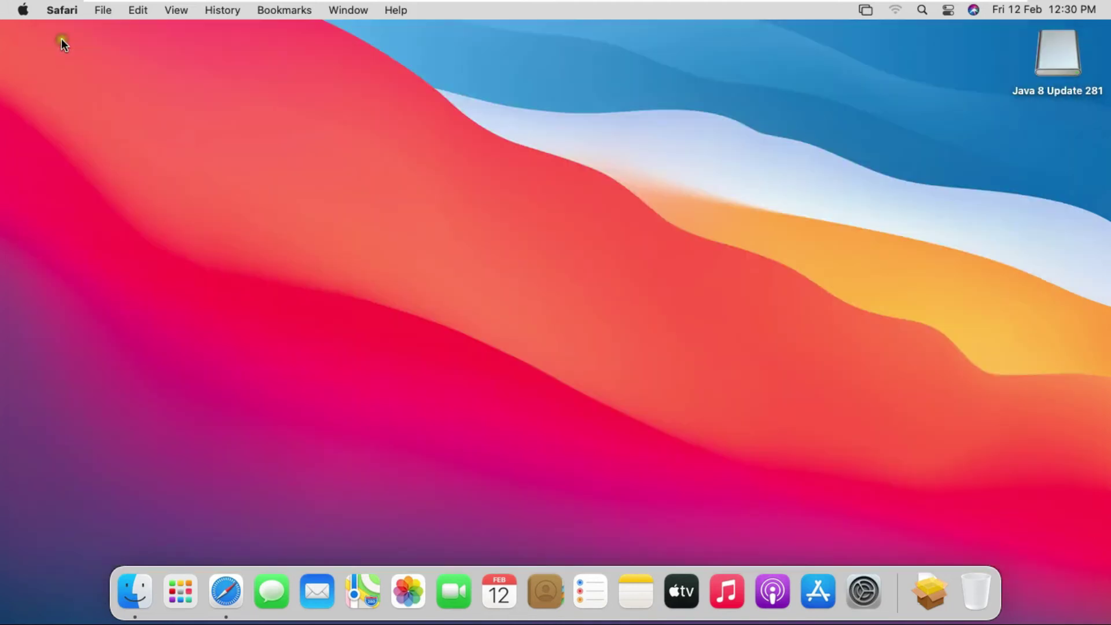
- Open python-3.9.1-macosx10.9.pkg from Downloads with Installer and close the Finder window
{"action": "left_click", "coordinate": [136, 590]}
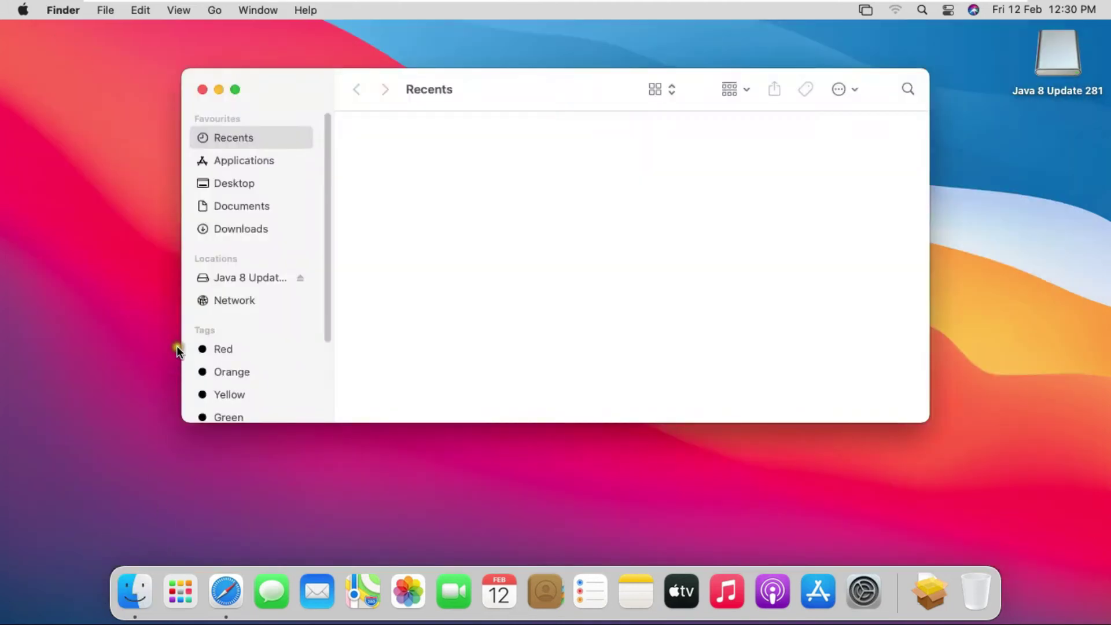
{"action": "left_click", "coordinate": [251, 226]}
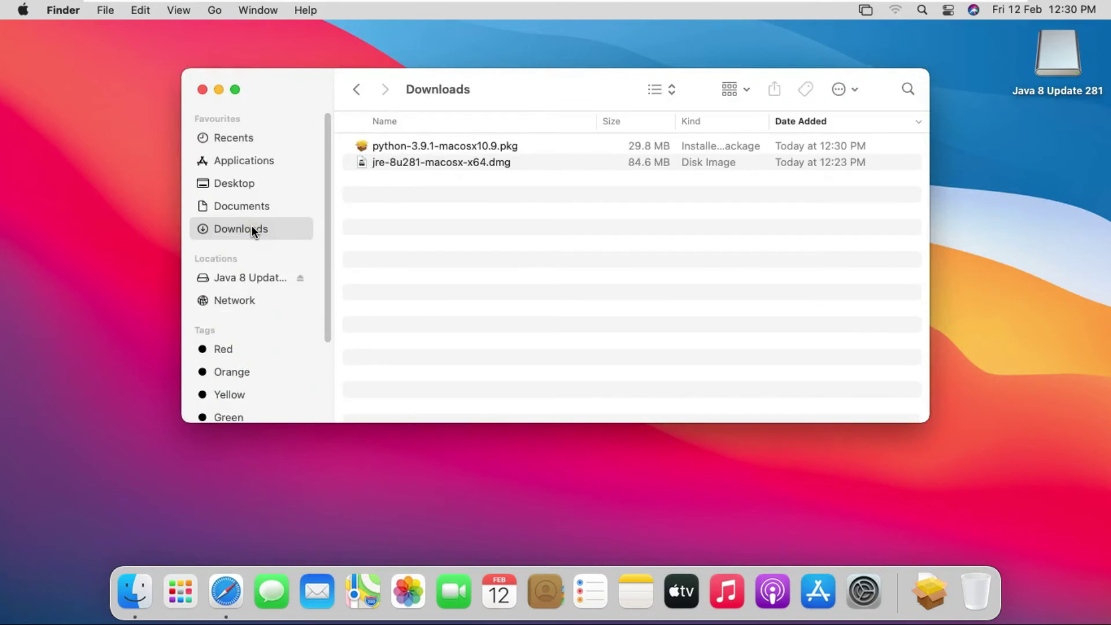
{"action": "left_click", "coordinate": [428, 144]}
{"action": "right_click", "coordinate": [435, 147]}
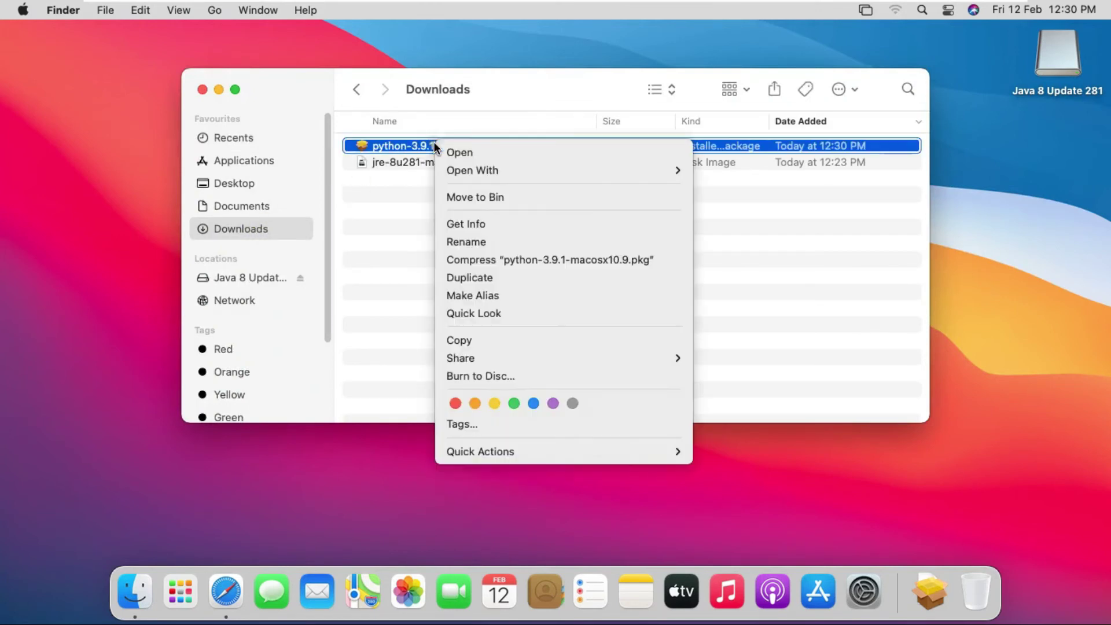
{"action": "mouse_move", "coordinate": [513, 171]}
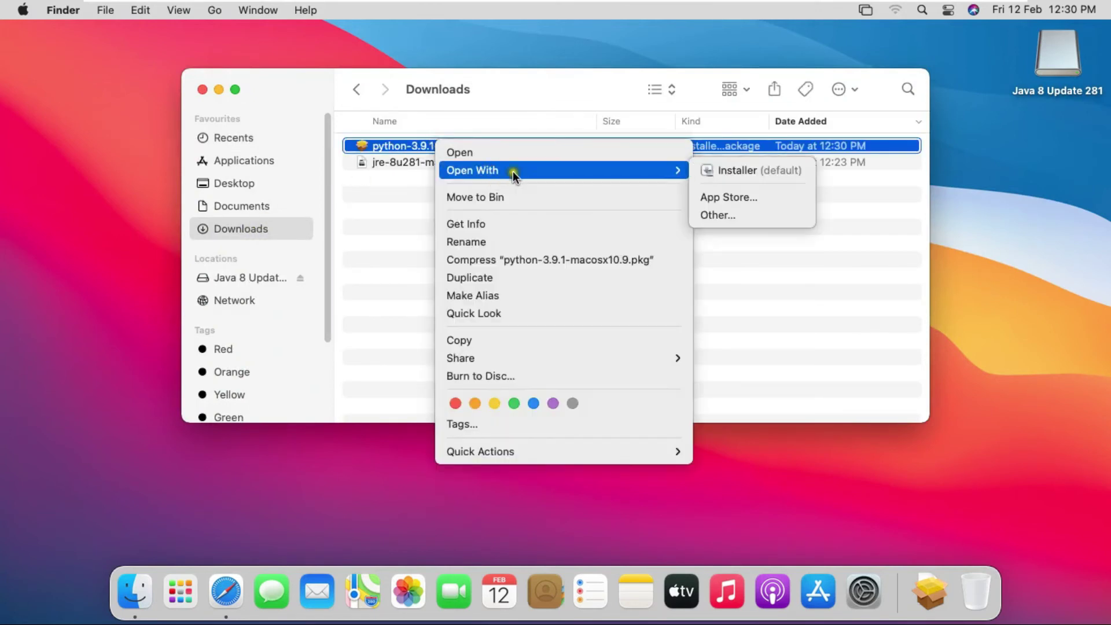
{"action": "left_click", "coordinate": [733, 172]}
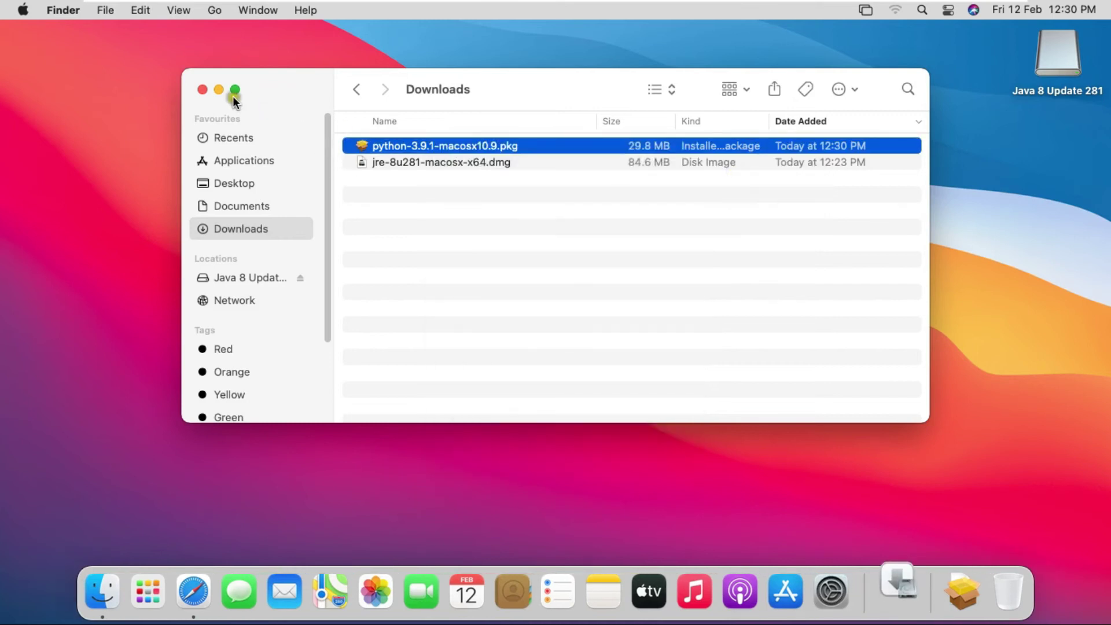
{"action": "left_click", "coordinate": [202, 89]}
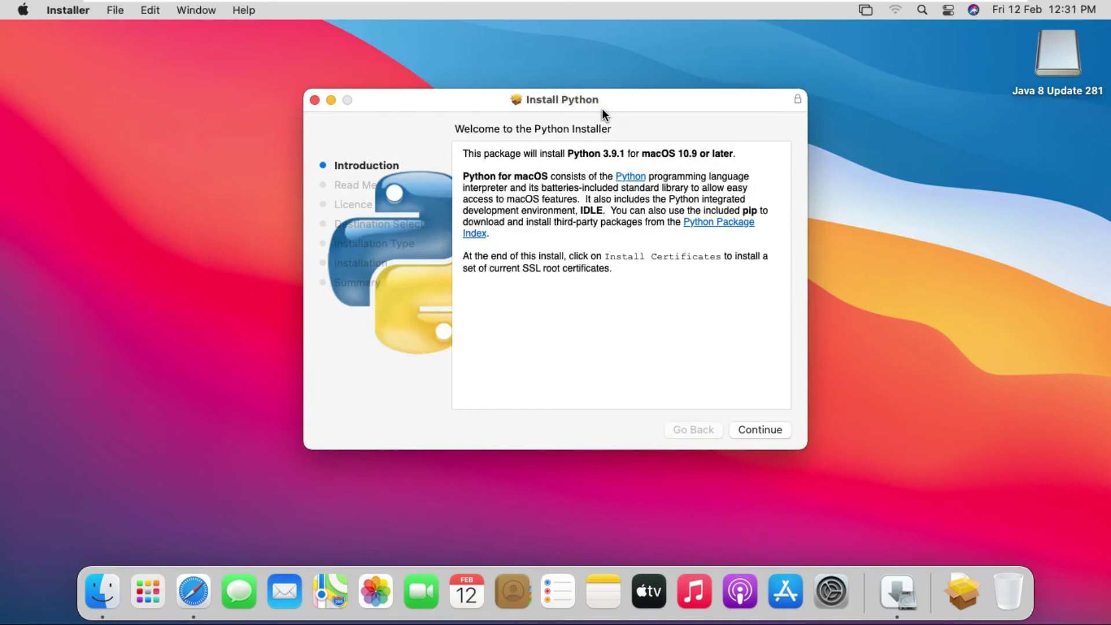
- Move past the Introduction and Read Me and agree to the Python licence
{"action": "left_click", "coordinate": [752, 428]}
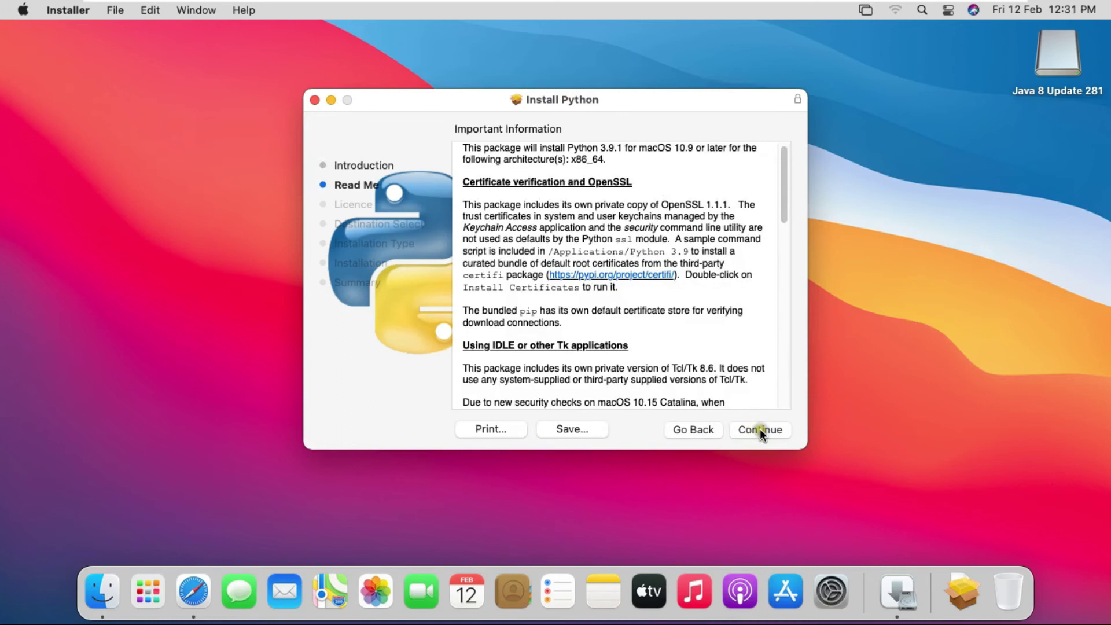
{"action": "left_click", "coordinate": [759, 429]}
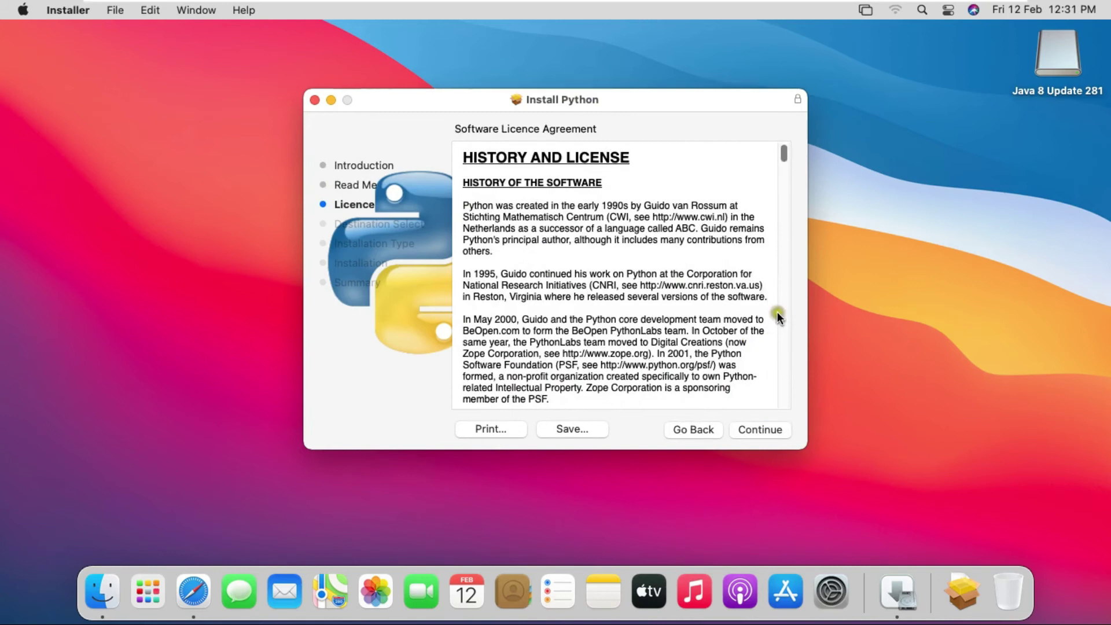
{"action": "left_click", "coordinate": [762, 431]}
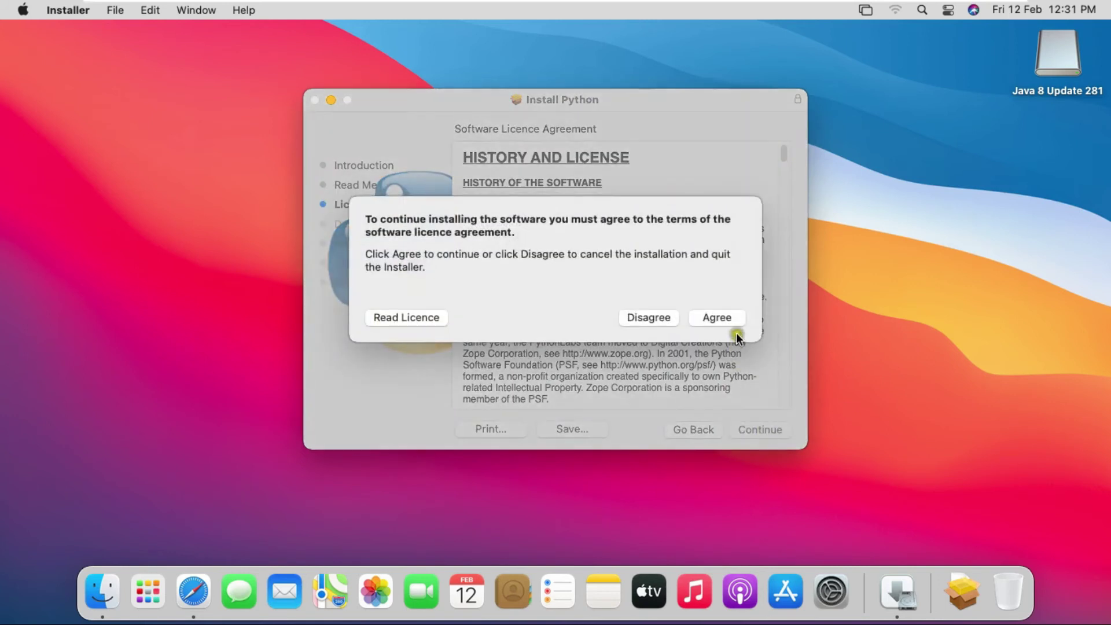
{"action": "left_click", "coordinate": [724, 317]}
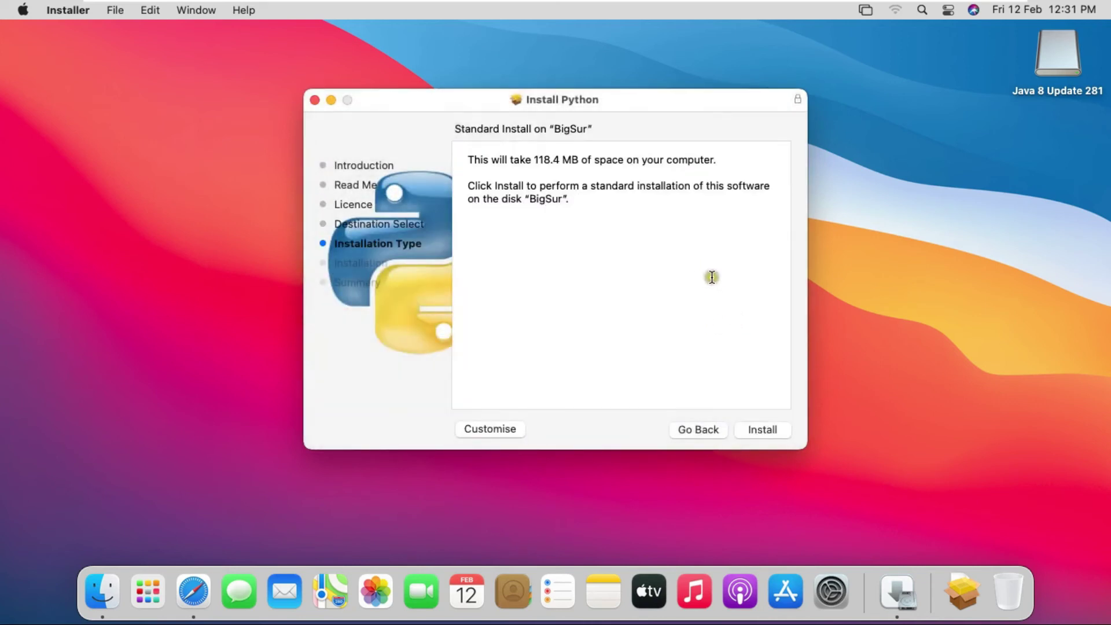
- Start the standard Python installation and authorise it with the administrator password
{"action": "left_click", "coordinate": [767, 433]}
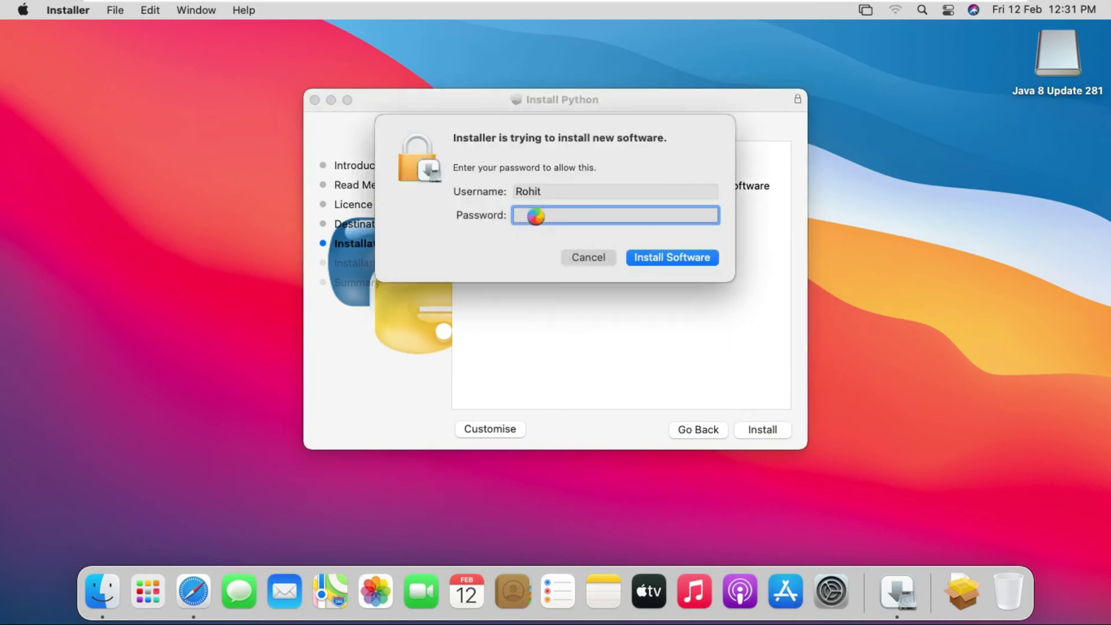
{"action": "type", "text": "•••••••"}
{"action": "left_click", "coordinate": [668, 260]}
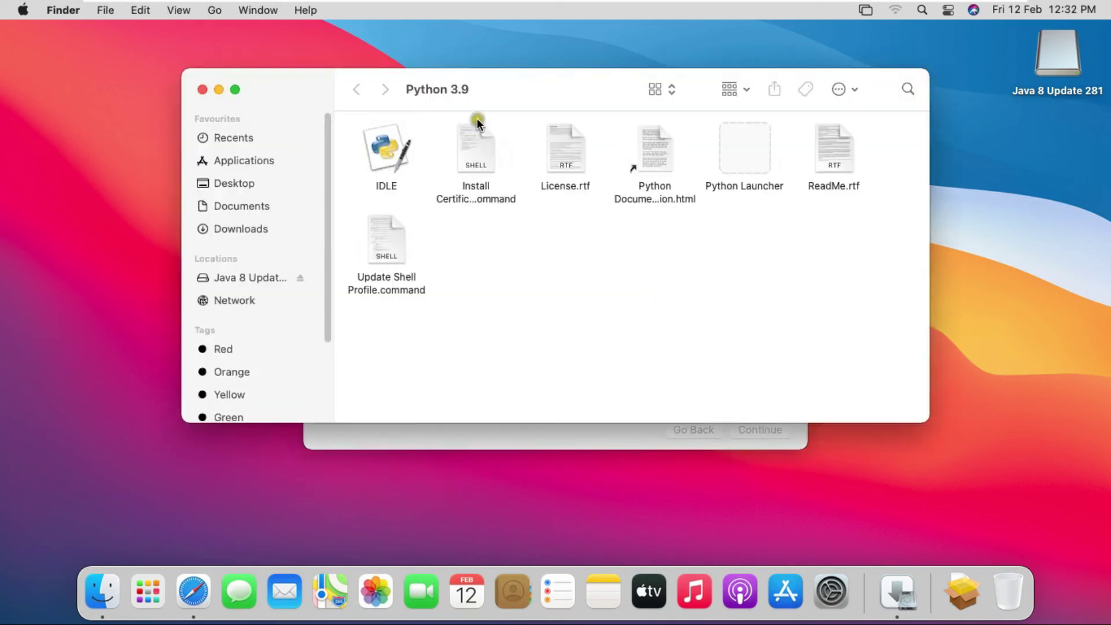
- Launch IDLE, then close the finished Python installer and keep its package
{"action": "left_click_drag", "start_coordinate": [508, 84], "coordinate": [463, 67]}
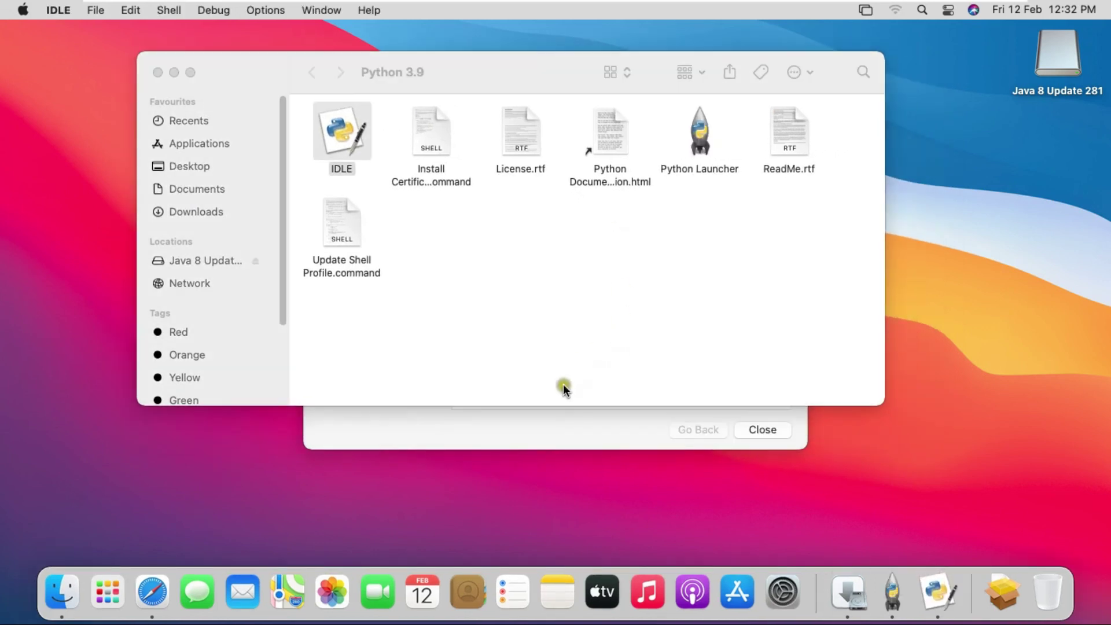
{"action": "left_click", "coordinate": [557, 423]}
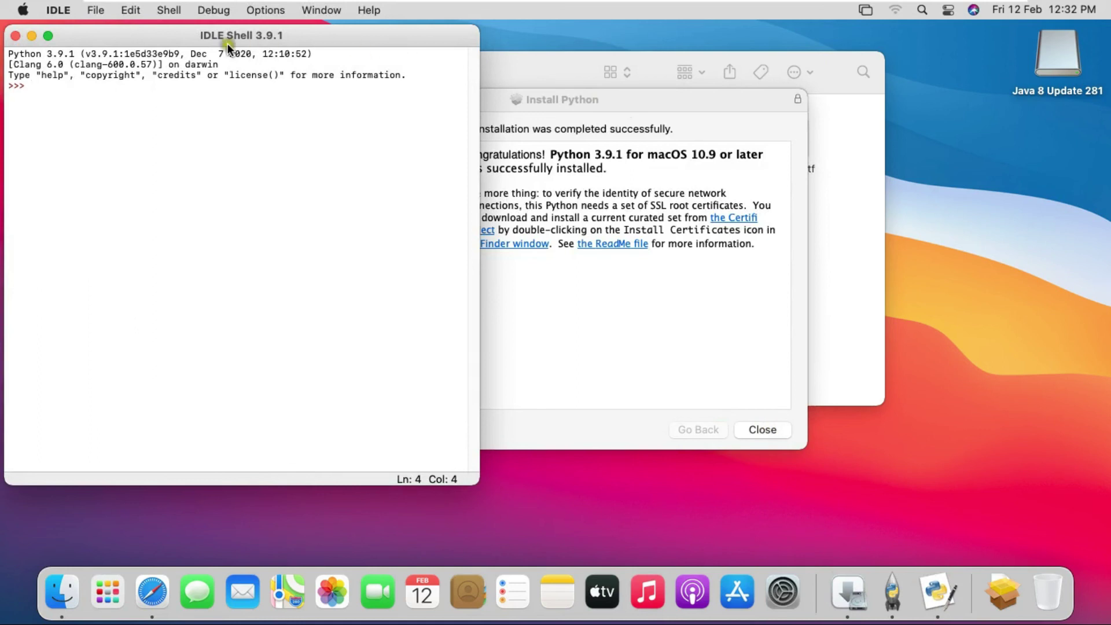
{"action": "left_click", "coordinate": [551, 104]}
{"action": "left_click_drag", "start_coordinate": [552, 105], "coordinate": [598, 93]}
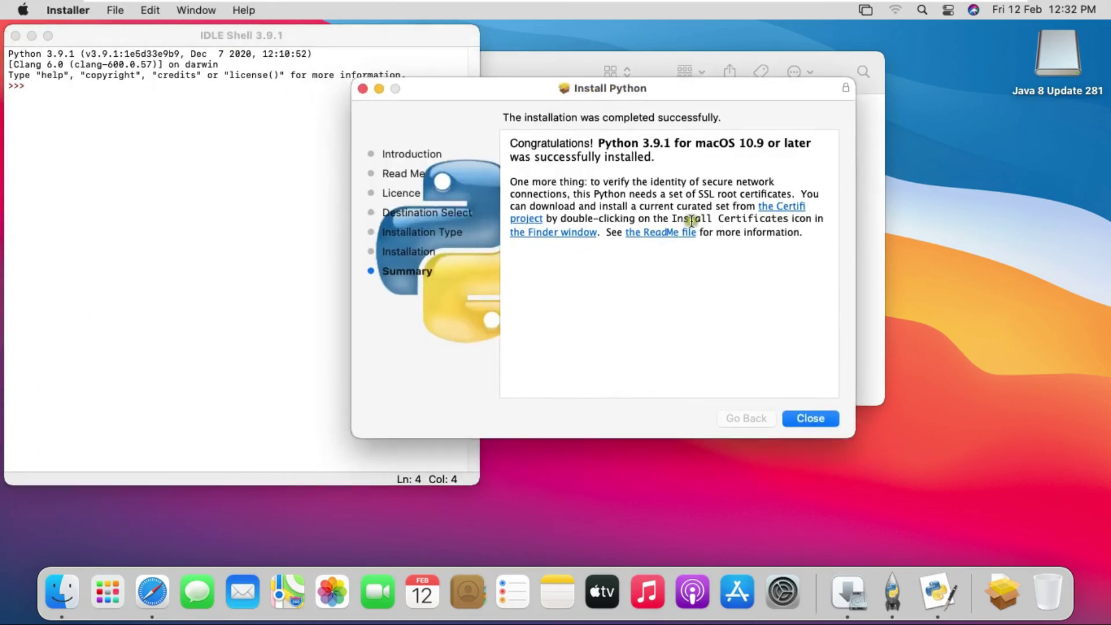
{"action": "left_click", "coordinate": [815, 417]}
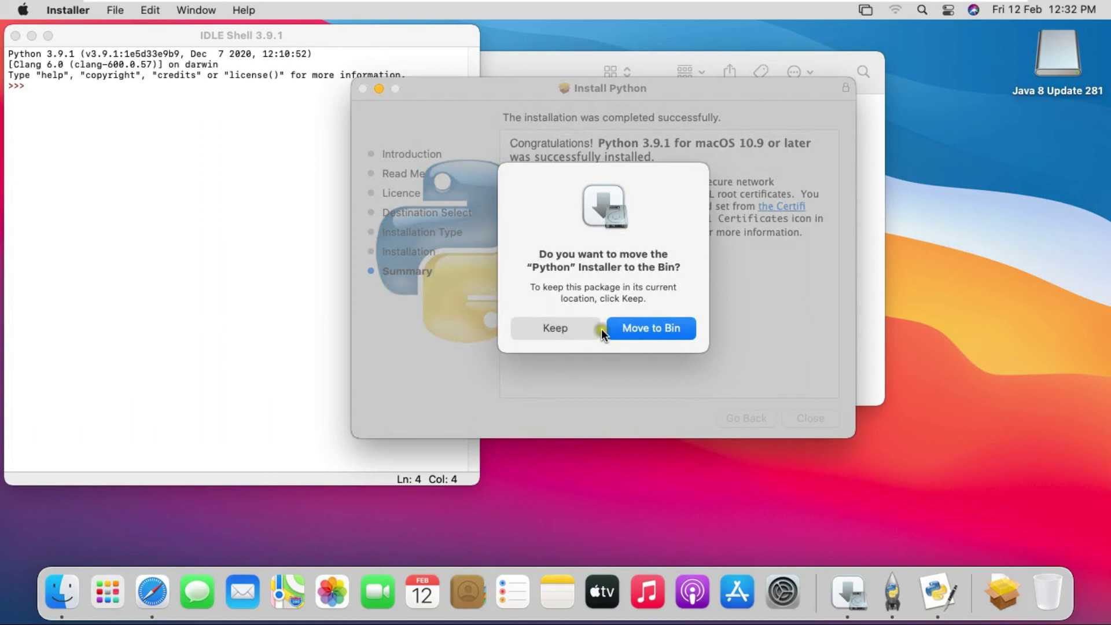
{"action": "left_click", "coordinate": [557, 328]}
- Close the Python 3.9 folder window and centre the IDLE Shell 3.9.1 window
{"action": "left_click", "coordinate": [542, 72]}
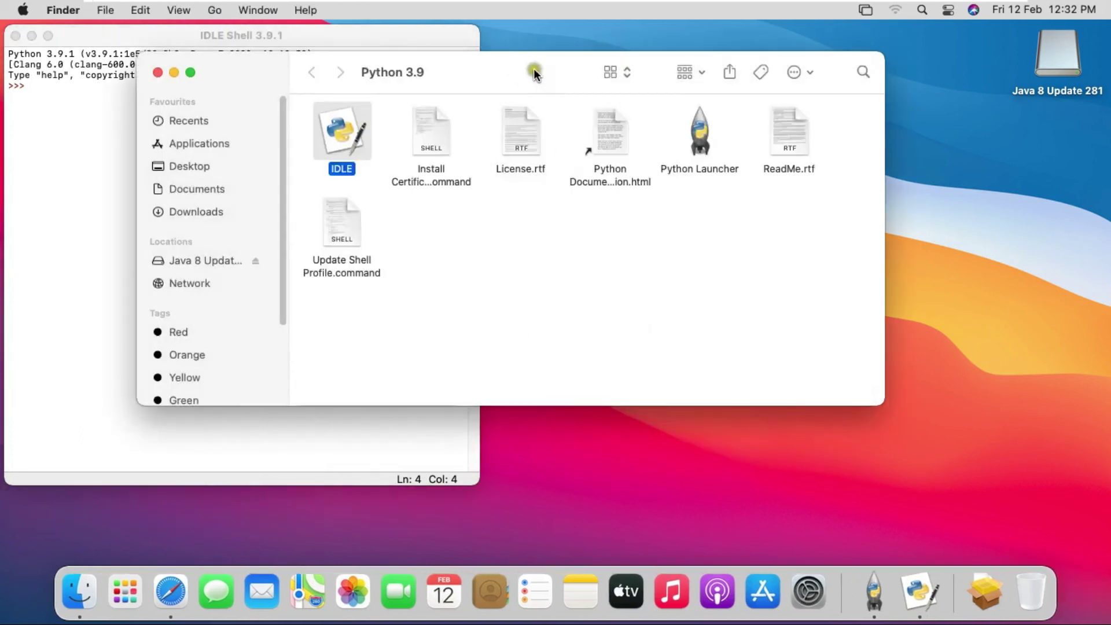
{"action": "left_click_drag", "start_coordinate": [534, 69], "coordinate": [586, 69]}
{"action": "left_click", "coordinate": [210, 73]}
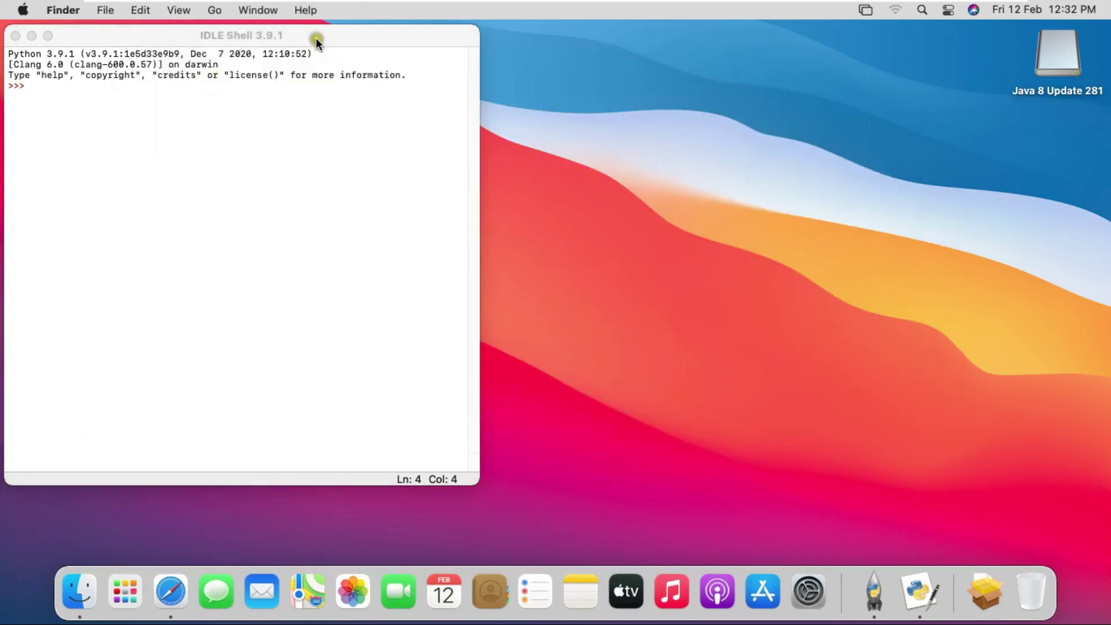
{"action": "left_click_drag", "start_coordinate": [316, 38], "coordinate": [583, 44]}
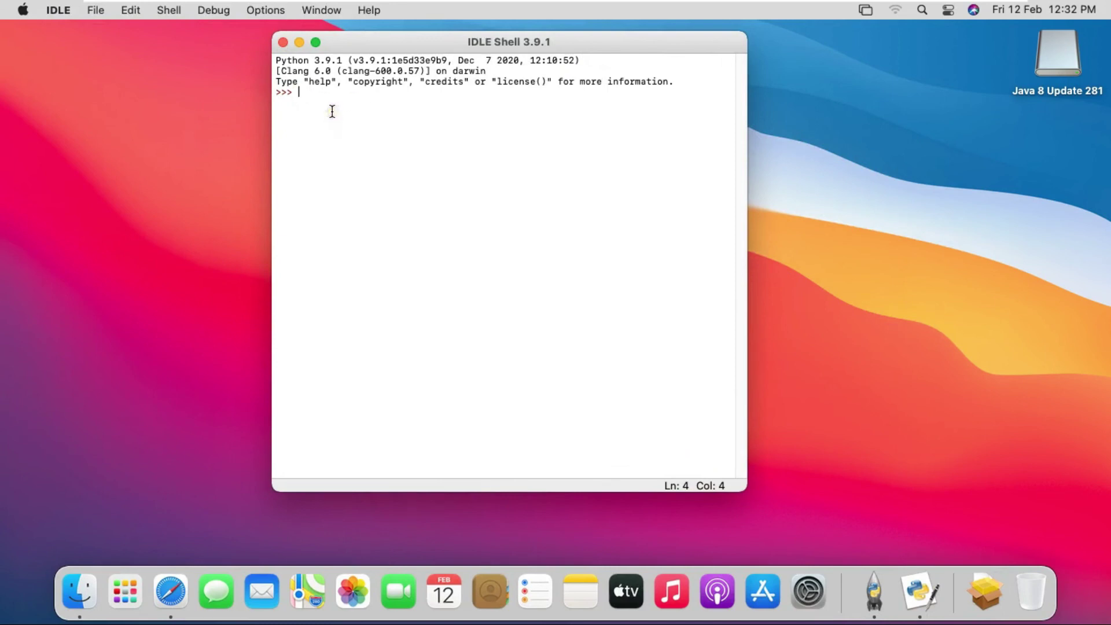